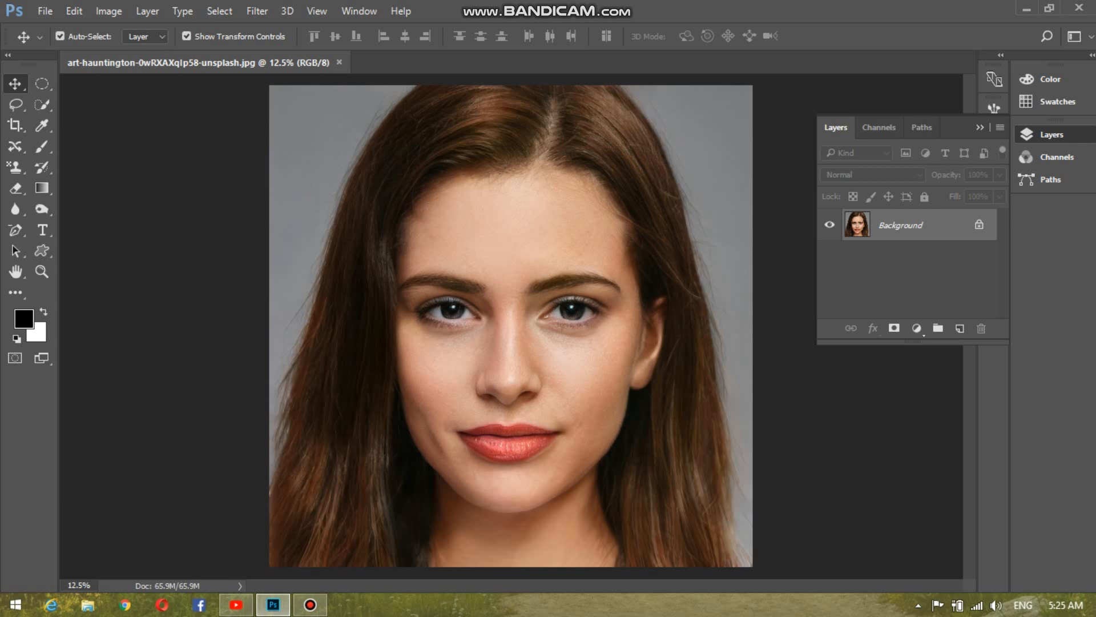
Convert the portrait's Background layer to a smart object.
{"action": "double_click", "coordinate": [914, 225]}
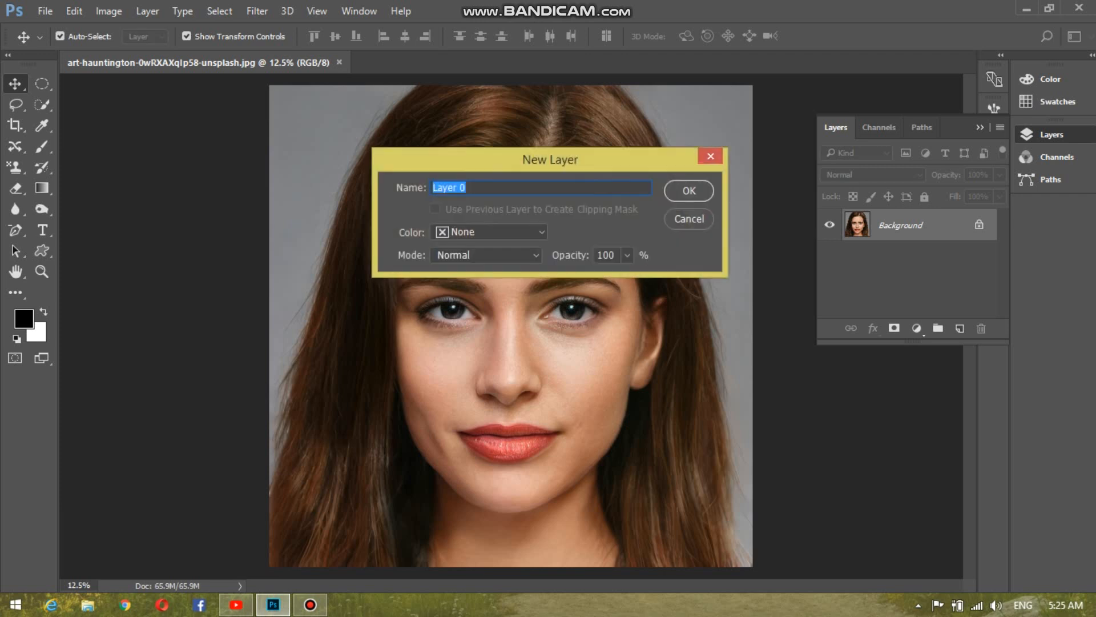
{"action": "left_click", "coordinate": [689, 218]}
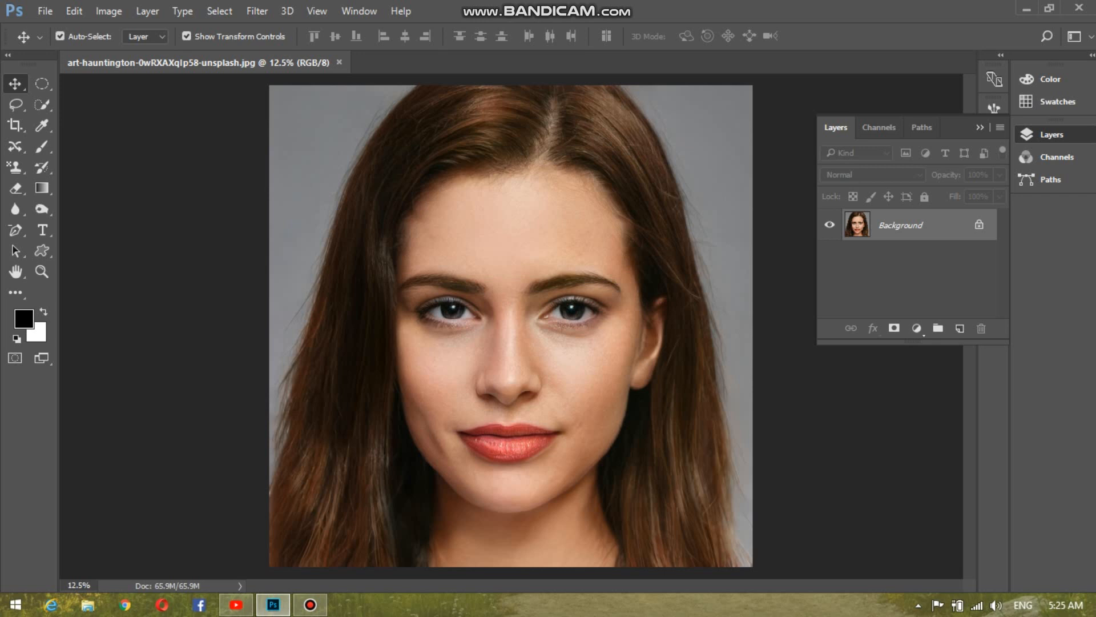
{"action": "right_click", "coordinate": [911, 225]}
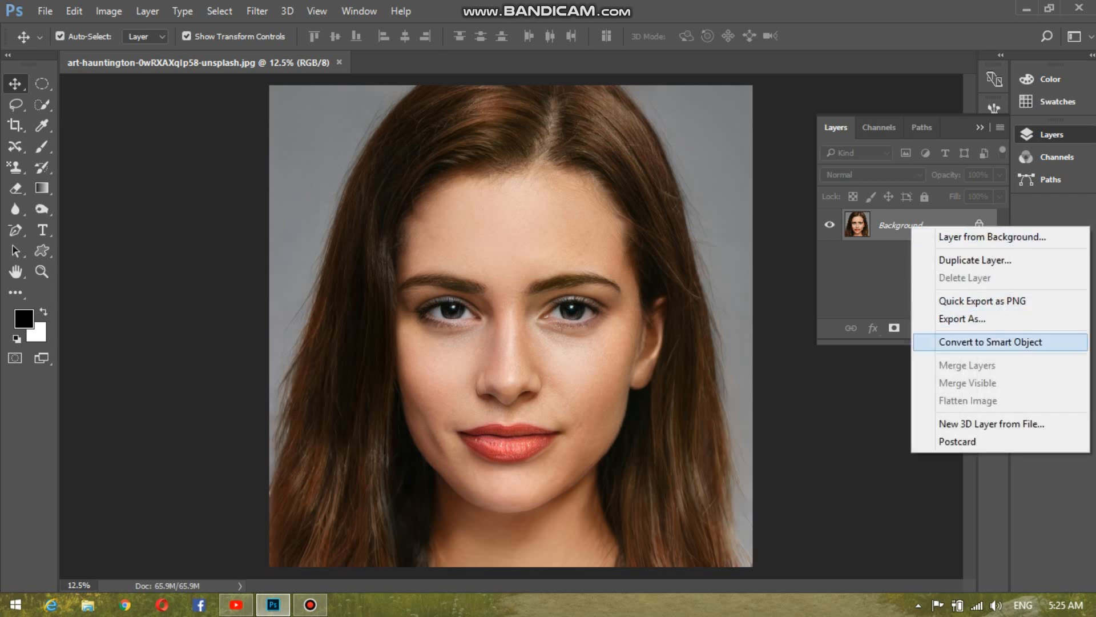
{"action": "left_click", "coordinate": [982, 342]}
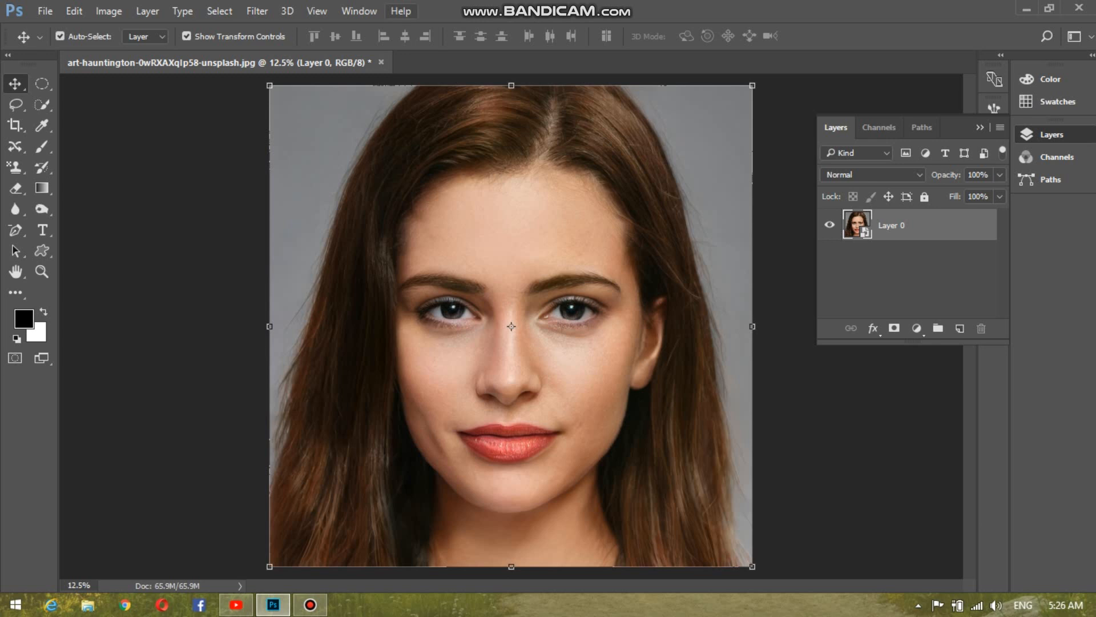
Open the Liquify filter and link both eyes for Eye Size, Eye Height, Eye Width and Eye Tilt.
{"action": "left_click", "coordinate": [256, 10]}
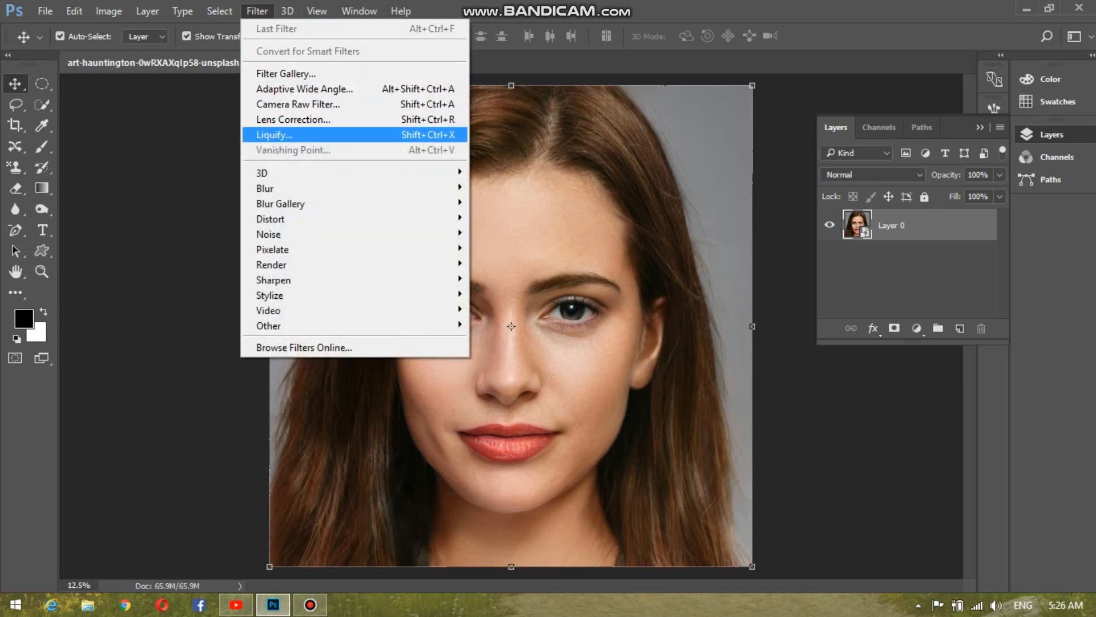
{"action": "key", "text": "Return"}
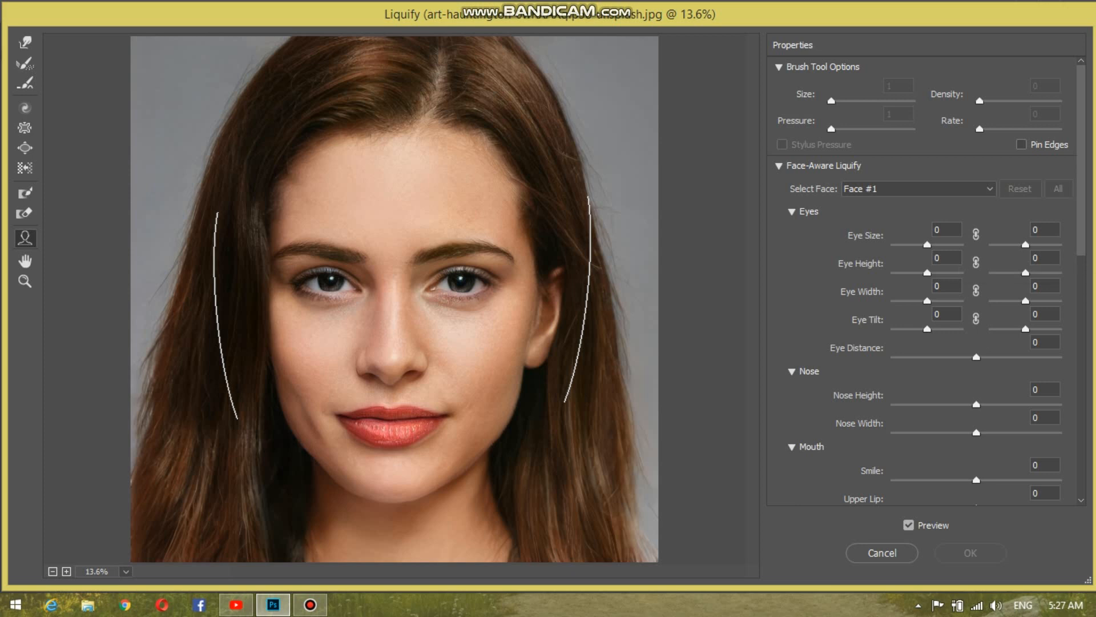
{"action": "left_click", "coordinate": [976, 234]}
{"action": "left_click", "coordinate": [977, 262]}
{"action": "left_click", "coordinate": [976, 291]}
{"action": "left_click", "coordinate": [976, 318]}
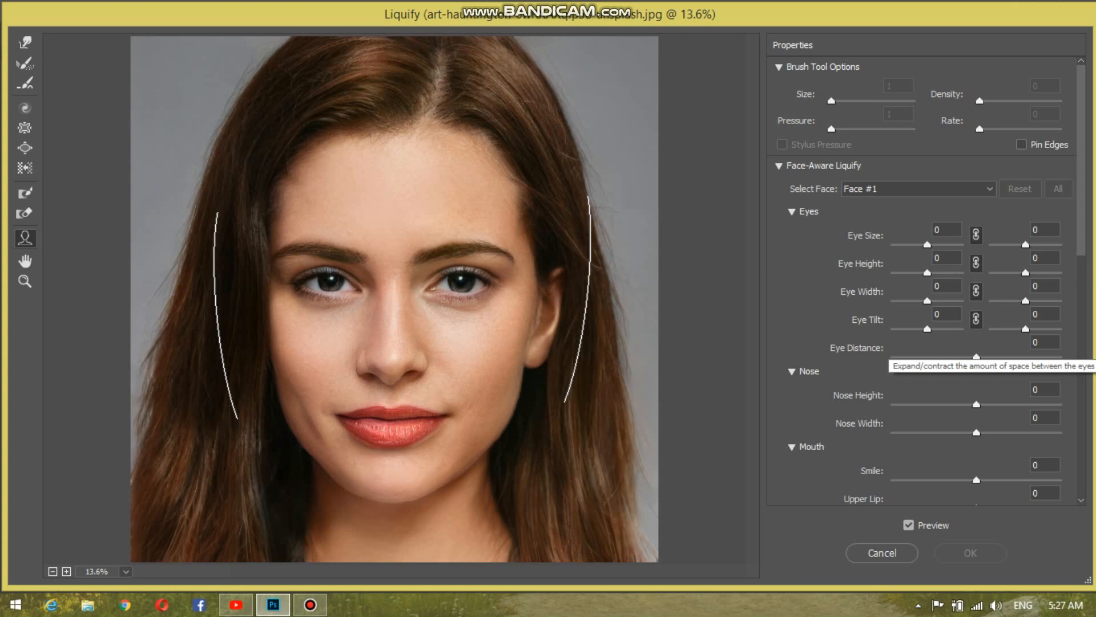
Set the Eye Size of both eyes to 65.
{"action": "key", "text": "alt"}
{"action": "key", "text": "ctrl+plus"}
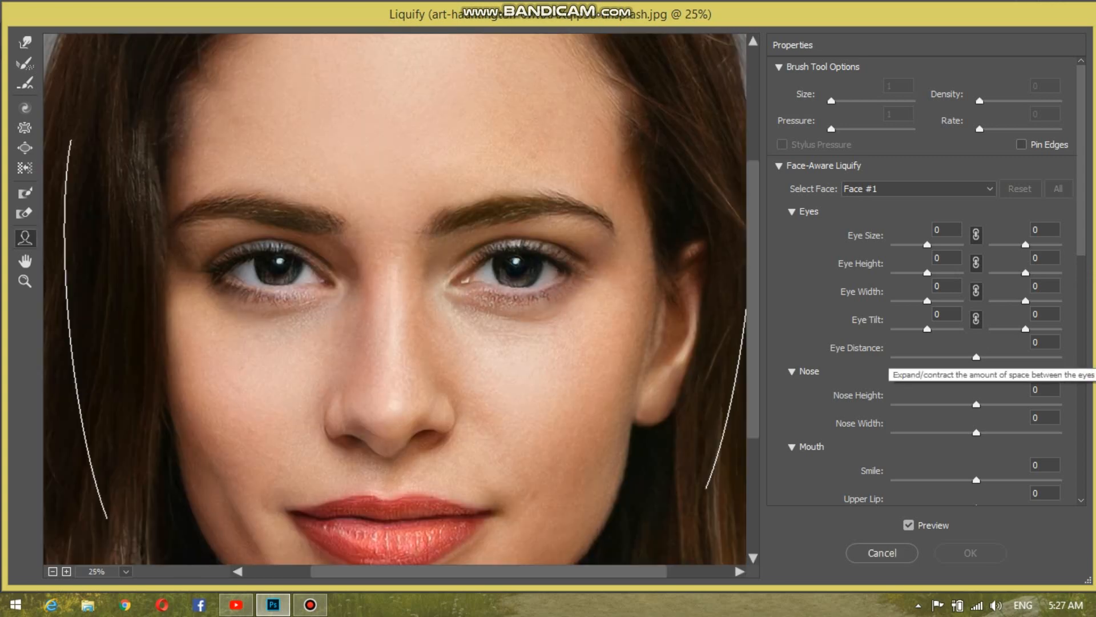
{"action": "key", "text": "alt"}
{"action": "key", "text": "ctrl+minus"}
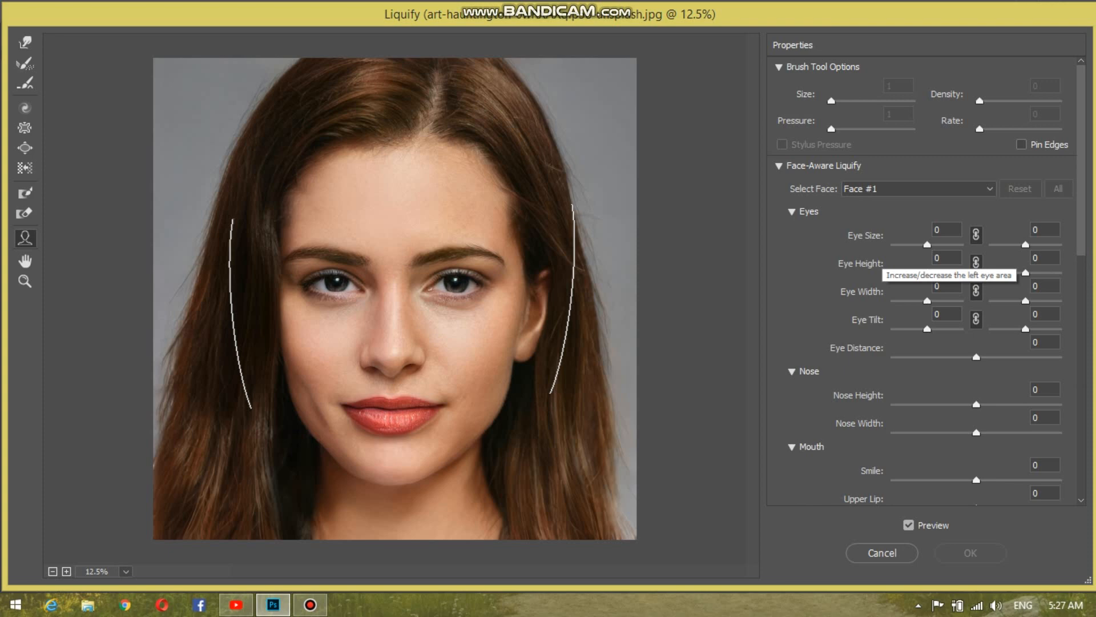
{"action": "left_click", "coordinate": [927, 245]}
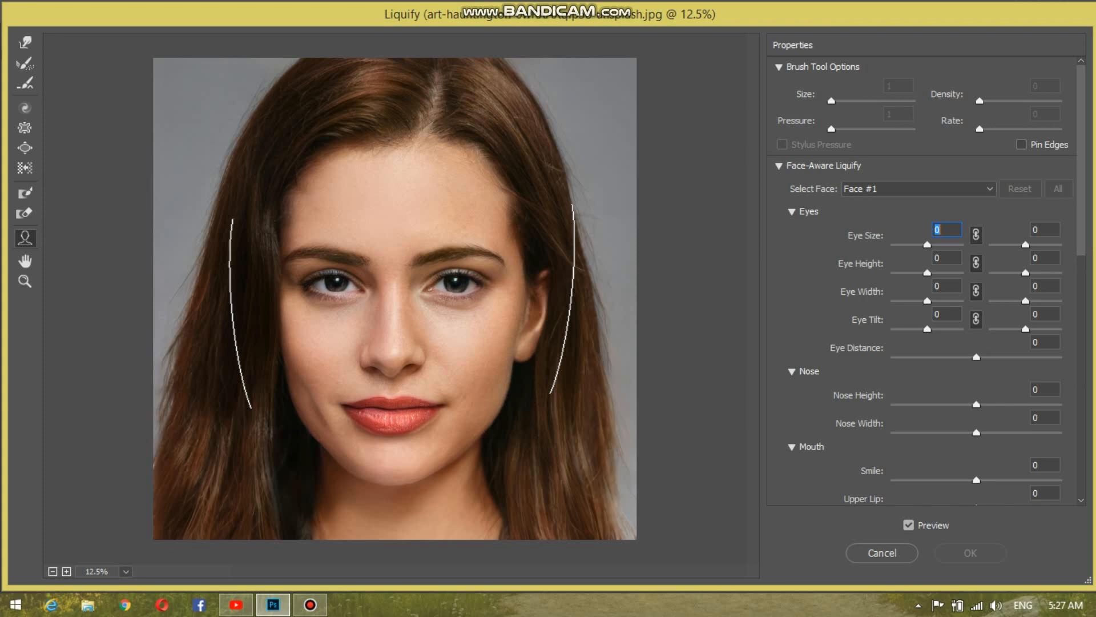
{"action": "type", "text": "18"}
{"action": "key", "text": "Return"}
{"action": "mouse_move", "coordinate": [933, 244]}
{"action": "left_mouse_down"}
{"action": "mouse_move", "coordinate": [962, 245]}
{"action": "mouse_move", "coordinate": [892, 244]}
{"action": "mouse_move", "coordinate": [950, 245]}
{"action": "left_mouse_up"}
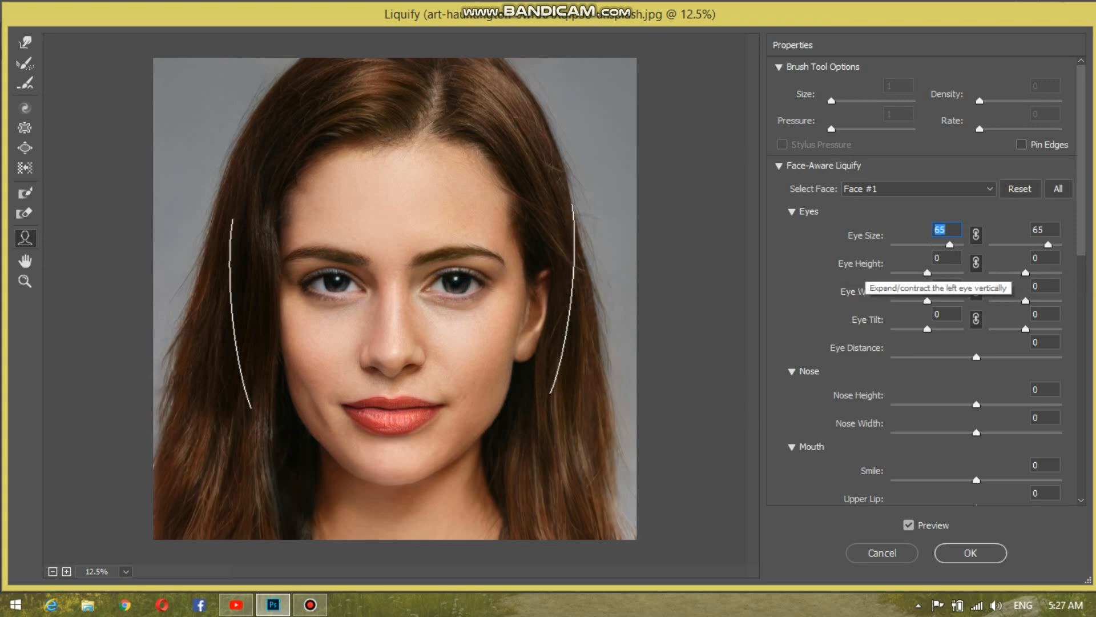
Set the Eye Height of both eyes to 68.
{"action": "left_click", "coordinate": [927, 273]}
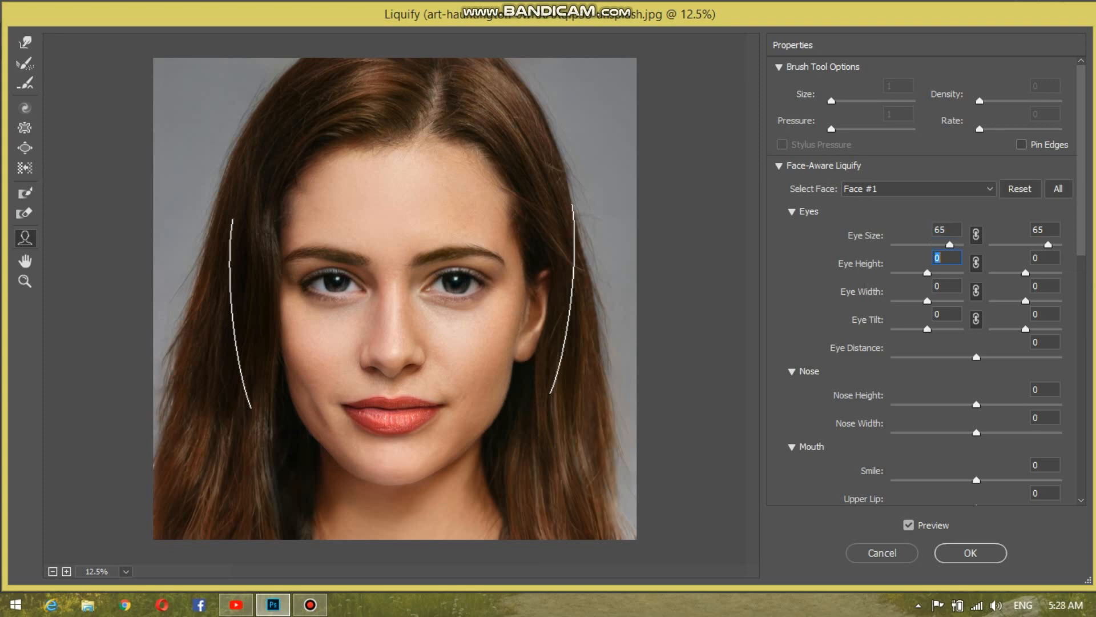
{"action": "key", "text": "Up"}
{"action": "left_click_drag", "start_coordinate": [928, 273], "coordinate": [952, 272]}
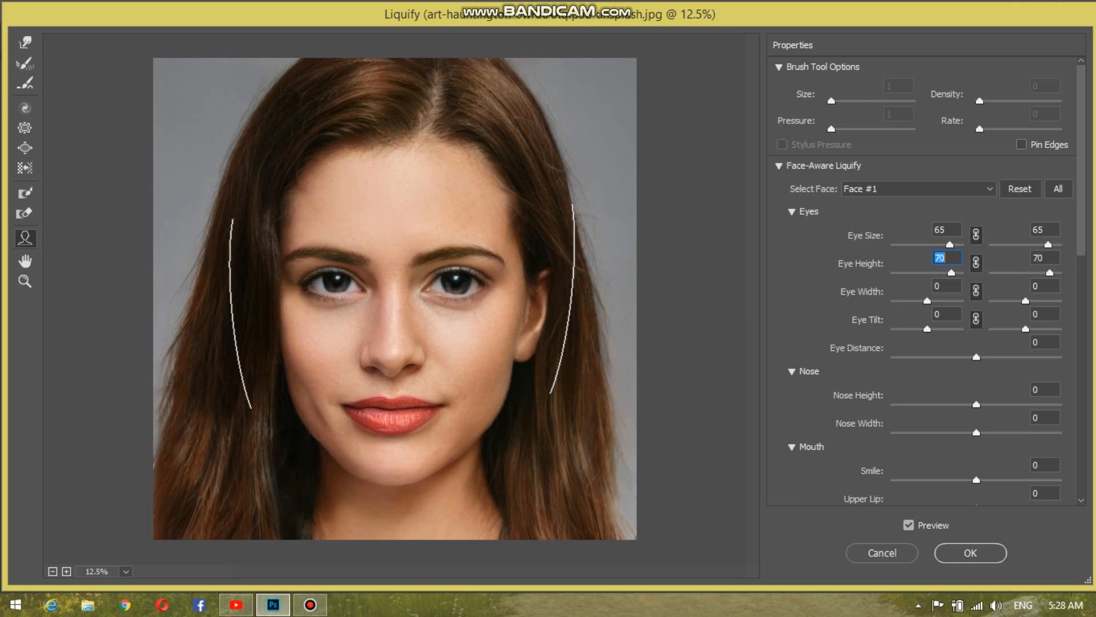
{"action": "key", "text": "Down"}
{"action": "key", "text": "Down"}
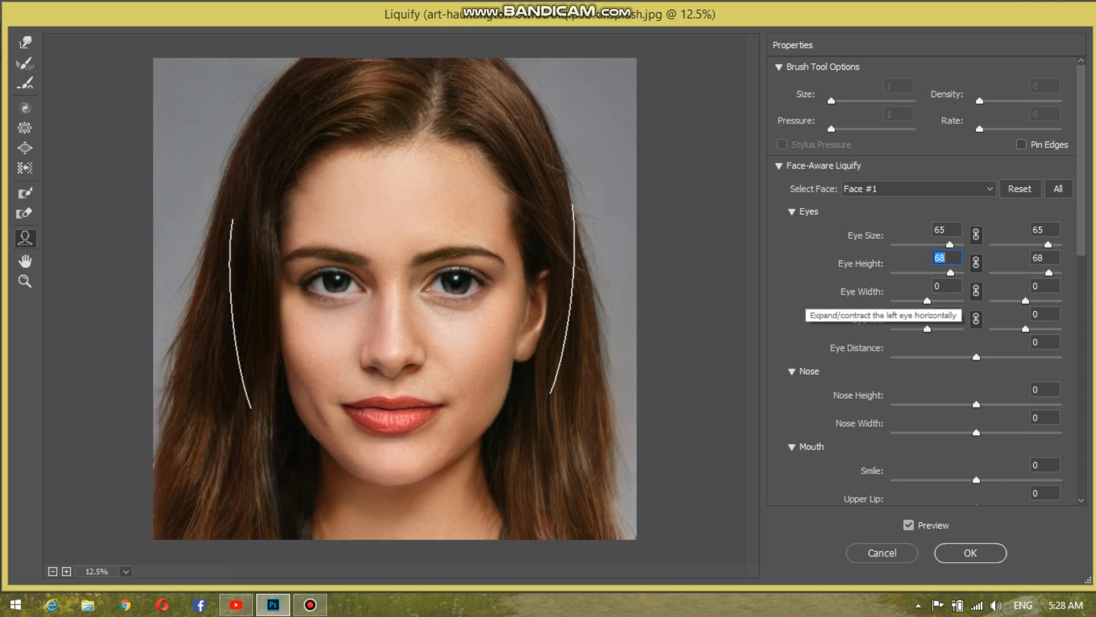
Test wide and narrow Eye Width values and set both eyes to 11.
{"action": "left_click", "coordinate": [927, 301]}
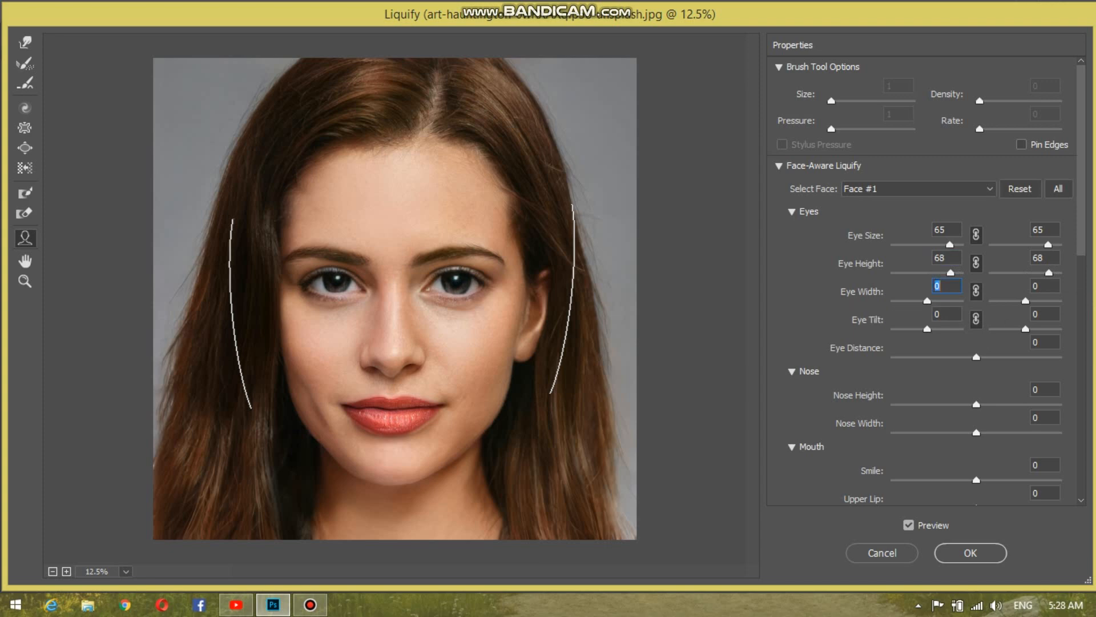
{"action": "key", "text": "Up"}
{"action": "key", "text": "Up"}
{"action": "key", "text": "Up"}
{"action": "key", "text": "Up"}
{"action": "key", "text": "Up"}
{"action": "key", "text": "Up"}
{"action": "key", "text": "Up"}
{"action": "key", "text": "Up"}
{"action": "key", "text": "Up"}
{"action": "key", "text": "Up"}
{"action": "key", "text": "Up"}
{"action": "key", "text": "Up"}
{"action": "key", "text": "Up"}
{"action": "key", "text": "Up"}
{"action": "key", "text": "Up"}
{"action": "key", "text": "Up"}
{"action": "key", "text": "Up"}
{"action": "key", "text": "Up"}
{"action": "key", "text": "Up"}
{"action": "key", "text": "Up"}
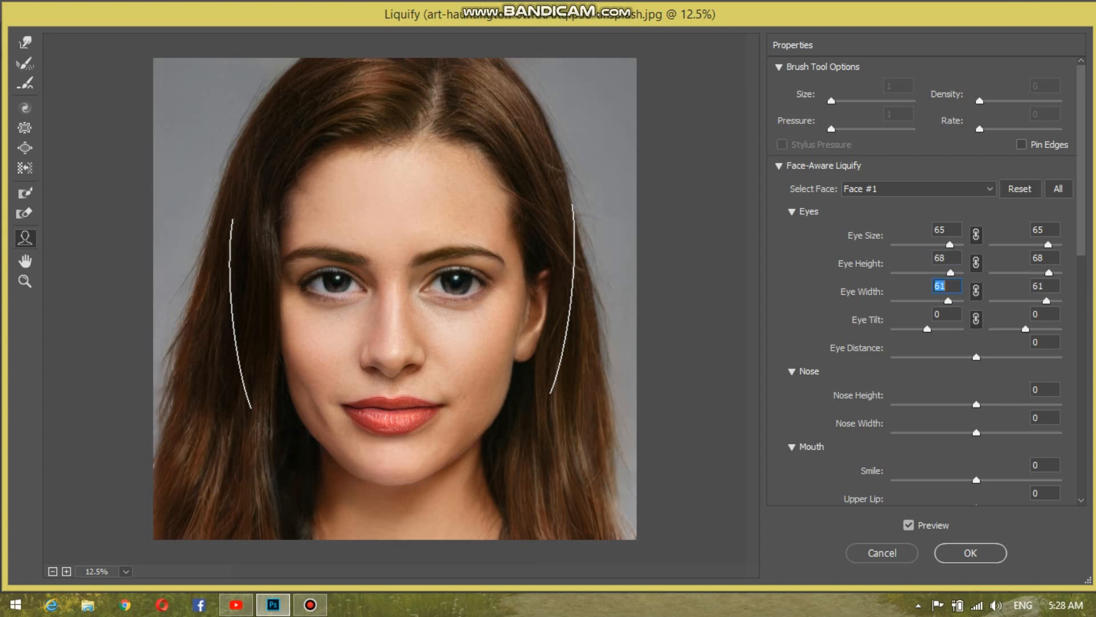
{"action": "key", "text": "Up"}
{"action": "key", "text": "Up"}
{"action": "key", "text": "Up"}
{"action": "key", "text": "Up"}
{"action": "key", "text": "Up"}
{"action": "key", "text": "Up"}
{"action": "key", "text": "Up"}
{"action": "key", "text": "Up"}
{"action": "key", "text": "Up"}
{"action": "key", "text": "Up"}
{"action": "key", "text": "Up"}
{"action": "key", "text": "Up"}
{"action": "key", "text": "Up"}
{"action": "key", "text": "Up"}
{"action": "key", "text": "Up"}
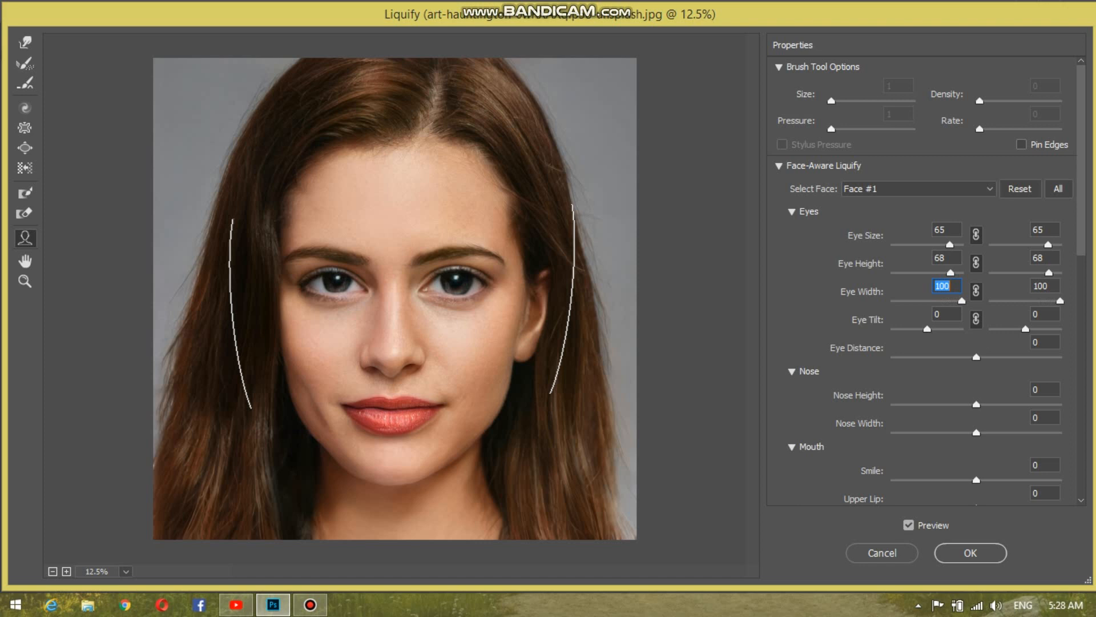
{"action": "type", "text": "-52"}
{"action": "key", "text": "Return"}
{"action": "key", "text": "Up"}
{"action": "key", "text": "Up"}
{"action": "key", "text": "Up"}
{"action": "key", "text": "Up"}
{"action": "key", "text": "Up"}
{"action": "key", "text": "Up"}
{"action": "key", "text": "Up"}
{"action": "key", "text": "Up"}
{"action": "key", "text": "Up"}
{"action": "key", "text": "Up"}
{"action": "key", "text": "Up"}
{"action": "key", "text": "Up"}
{"action": "key", "text": "Up"}
{"action": "key", "text": "Up"}
{"action": "key", "text": "Up"}
{"action": "key", "text": "Up"}
{"action": "key", "text": "Up"}
{"action": "key", "text": "Up"}
{"action": "key", "text": "Up"}
{"action": "key", "text": "Up"}
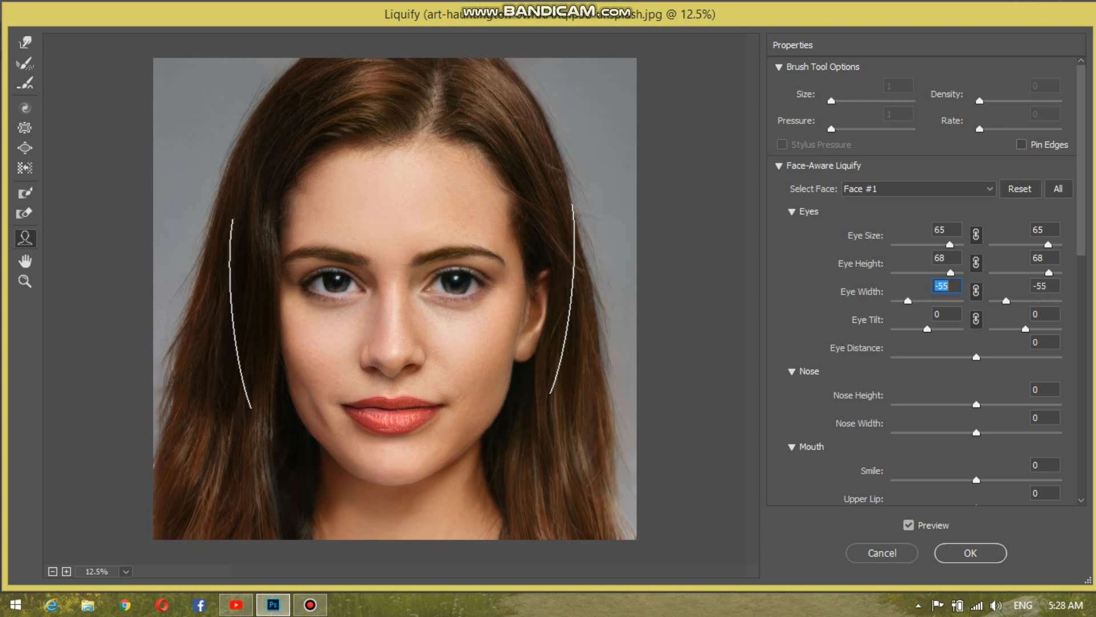
{"action": "key", "text": "Up"}
{"action": "key", "text": "Up"}
{"action": "key", "text": "Up"}
{"action": "key", "text": "Up"}
{"action": "key", "text": "Up"}
{"action": "key", "text": "Up"}
{"action": "key", "text": "Up"}
{"action": "key", "text": "Up"}
{"action": "key", "text": "Up"}
{"action": "key", "text": "Up"}
{"action": "key", "text": "Up"}
{"action": "key", "text": "Up"}
{"action": "key", "text": "Up"}
{"action": "key", "text": "Up"}
{"action": "key", "text": "Up"}
{"action": "key", "text": "Up"}
{"action": "key", "text": "Up"}
{"action": "key", "text": "Up"}
{"action": "key", "text": "Up"}
{"action": "key", "text": "Up"}
{"action": "key", "text": "Down"}
{"action": "key", "text": "Down"}
{"action": "key", "text": "Down"}
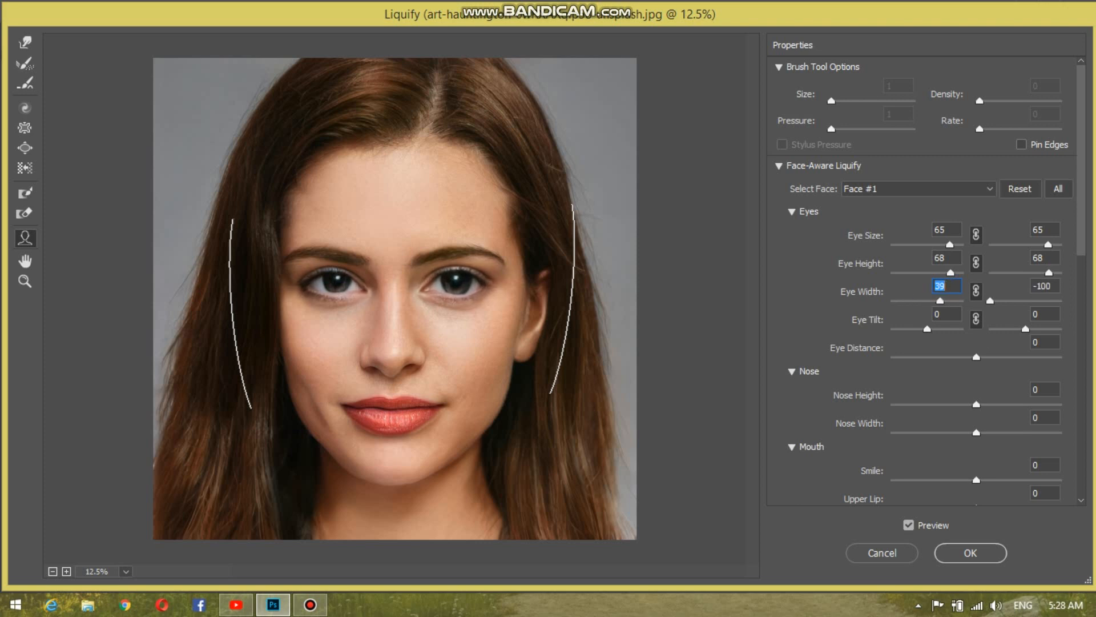
{"action": "left_click_drag", "start_coordinate": [956, 301], "coordinate": [930, 301]}
Test negative and positive Eye Tilt values and set both eyes to 1.
{"action": "left_click", "coordinate": [927, 329]}
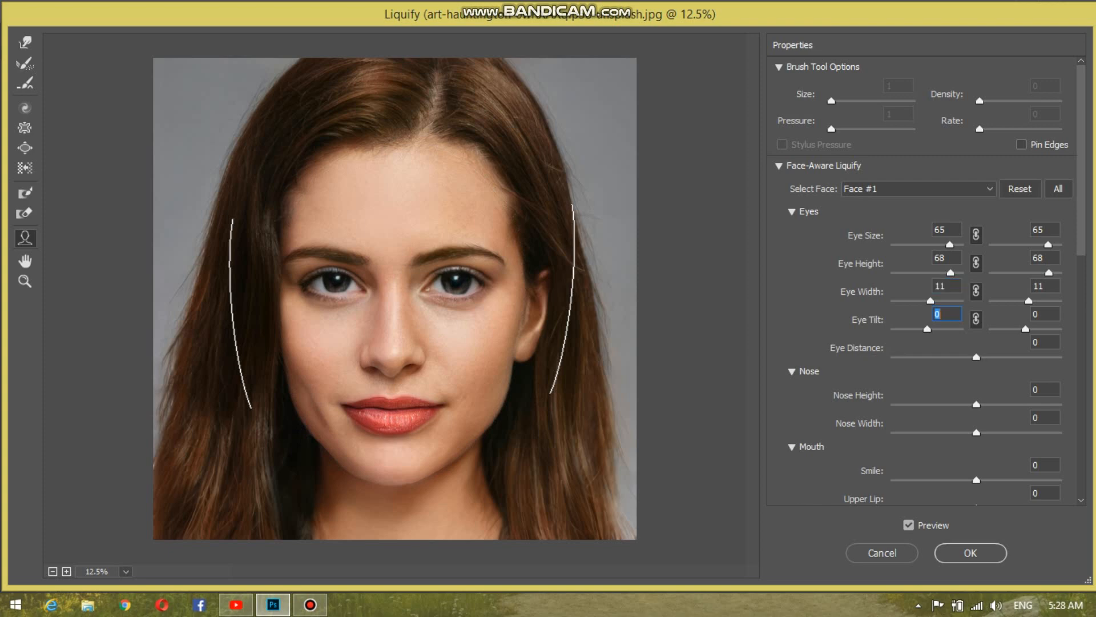
{"action": "left_click_drag", "start_coordinate": [928, 329], "coordinate": [892, 329]}
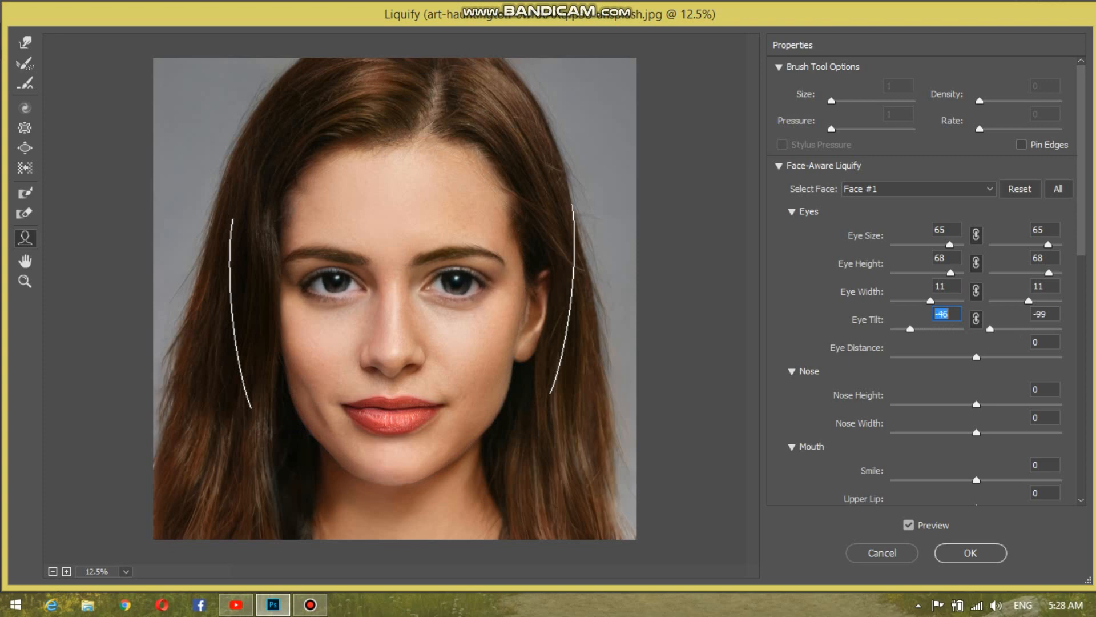
{"action": "type", "text": "100"}
{"action": "key", "text": "Return"}
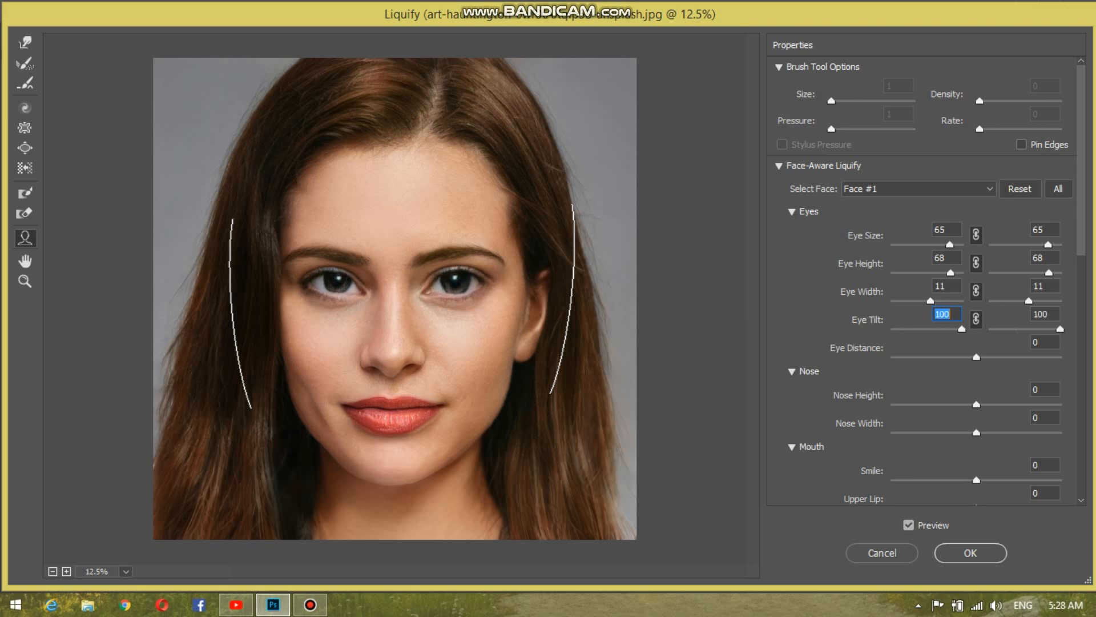
{"action": "type", "text": "-75"}
{"action": "key", "text": "Return"}
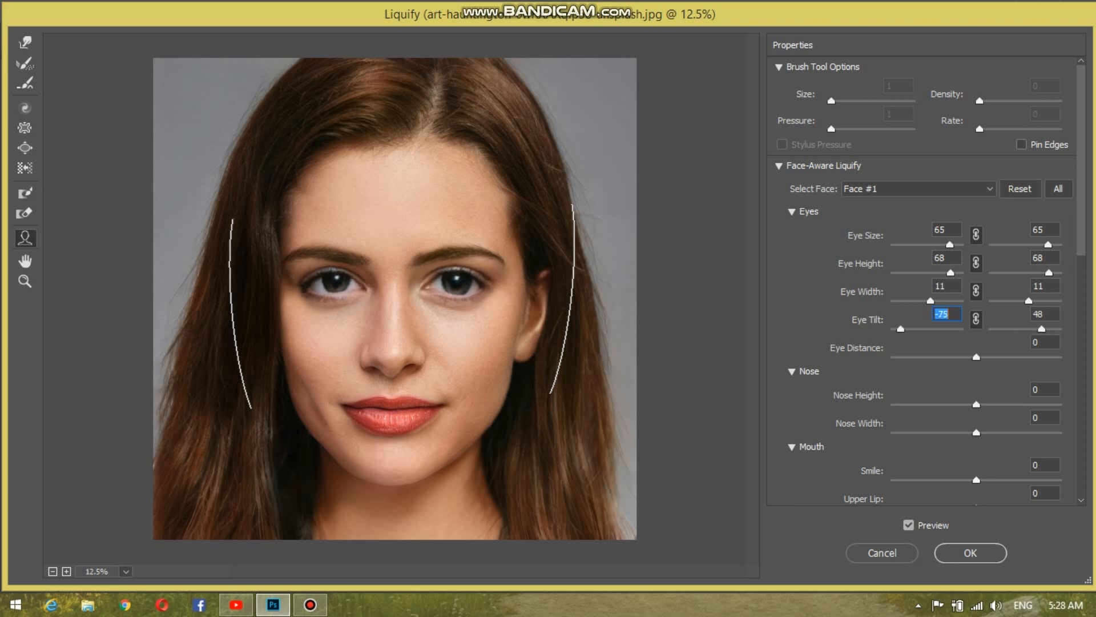
{"action": "type", "text": "-68"}
{"action": "key", "text": "Return"}
{"action": "type", "text": "-61"}
{"action": "key", "text": "Return"}
{"action": "key", "text": "Up"}
{"action": "key", "text": "Up"}
{"action": "key", "text": "Up"}
{"action": "left_click_drag", "start_coordinate": [906, 329], "coordinate": [928, 329]}
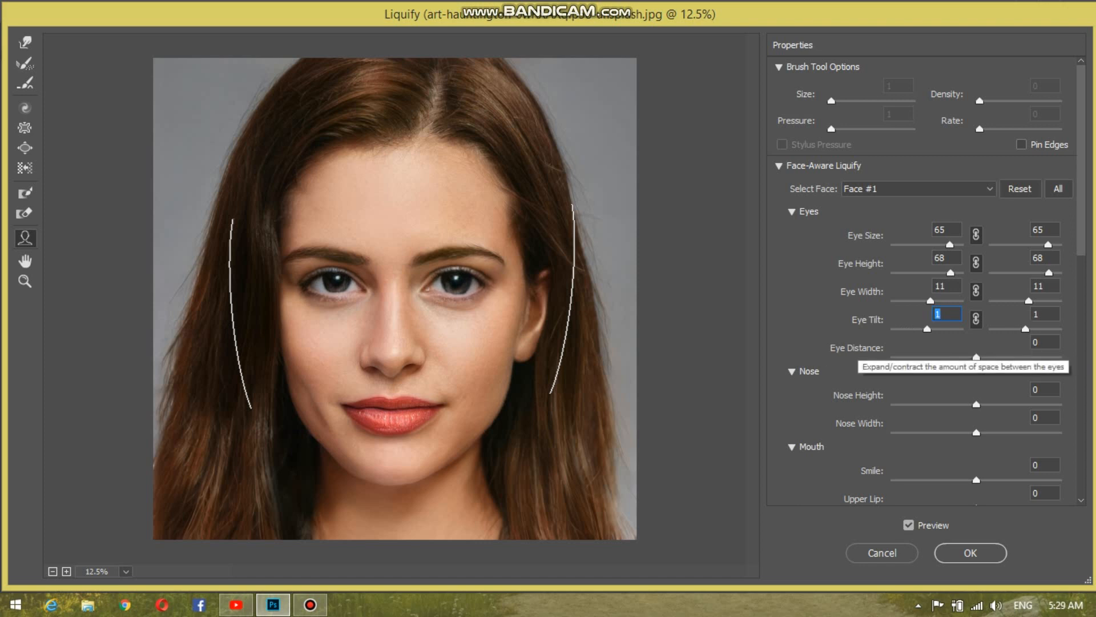
Test the Eye Distance in both directions and set it to 5.
{"action": "left_click", "coordinate": [977, 357]}
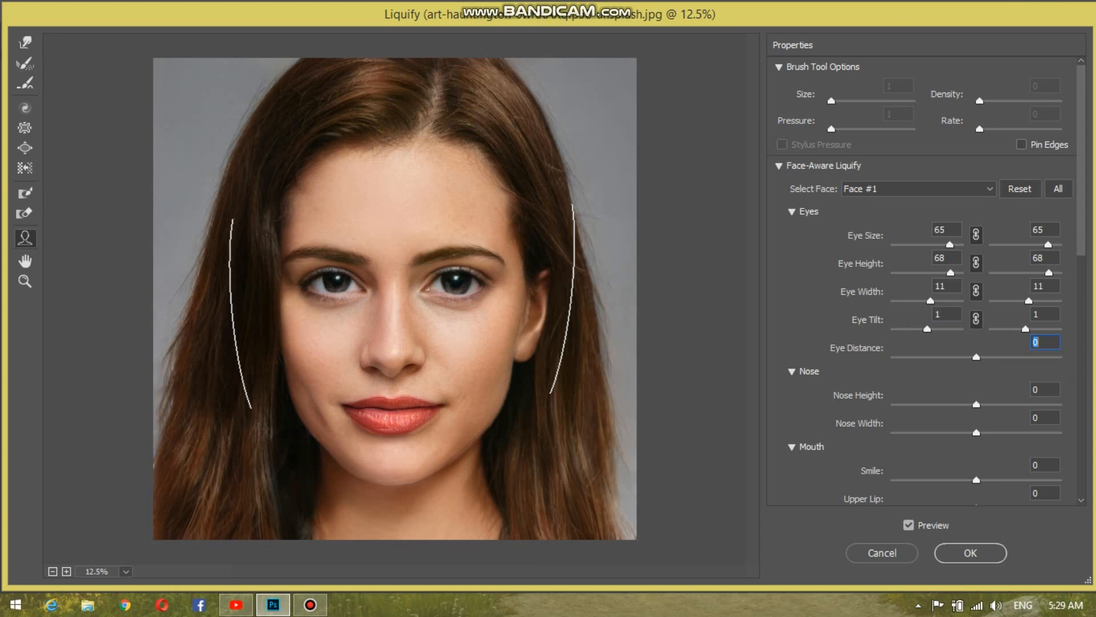
{"action": "left_click_drag", "start_coordinate": [978, 357], "coordinate": [892, 357]}
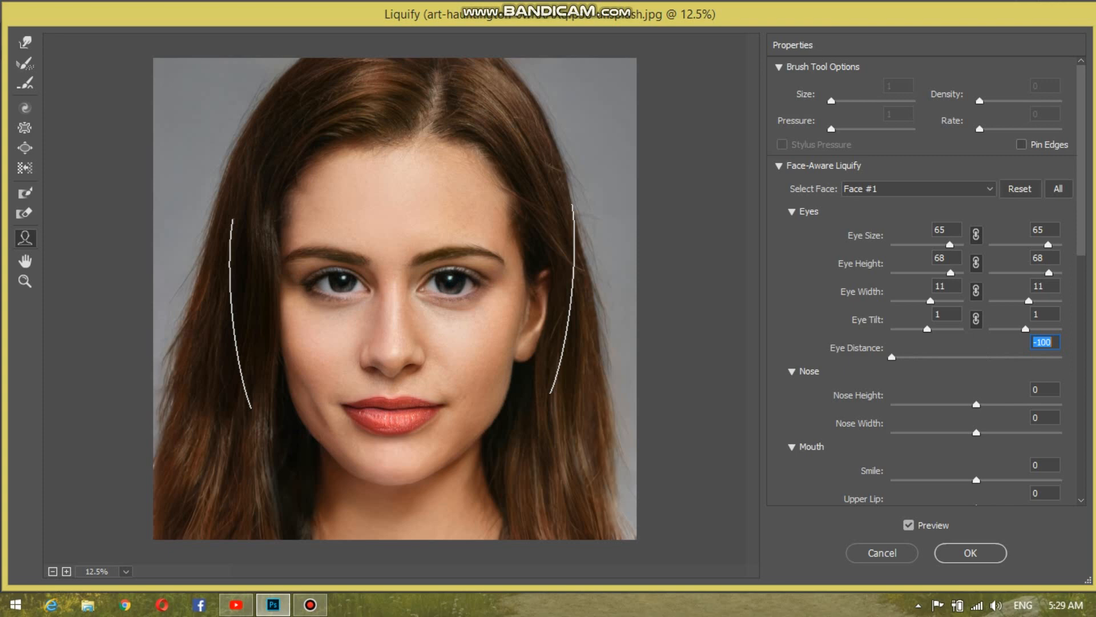
{"action": "type", "text": "86"}
{"action": "key", "text": "Return"}
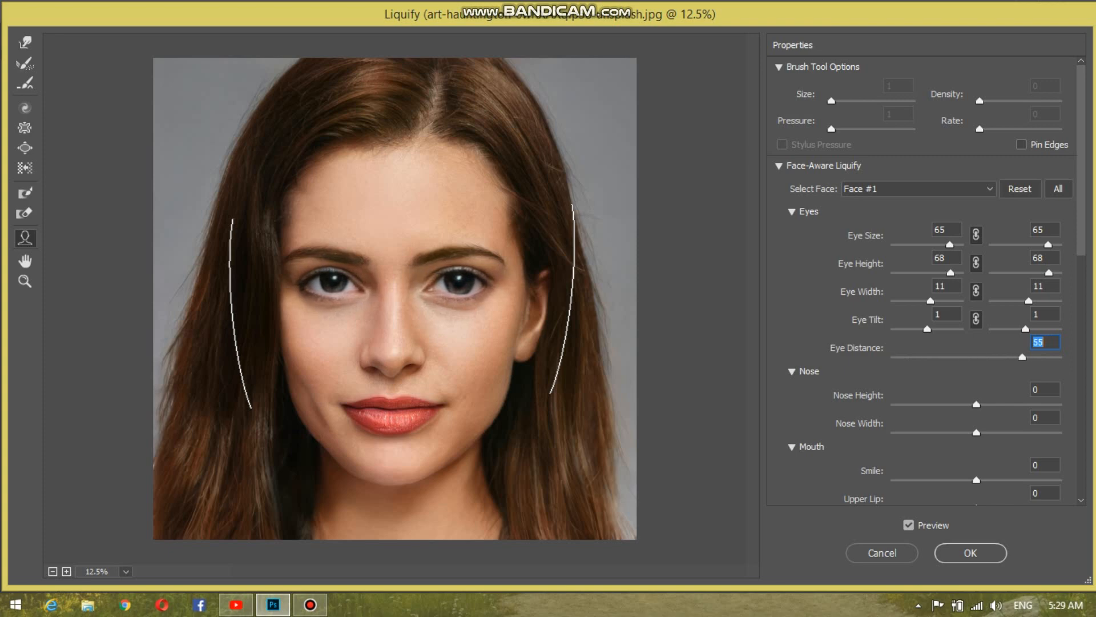
{"action": "type", "text": "-100"}
{"action": "key", "text": "Return"}
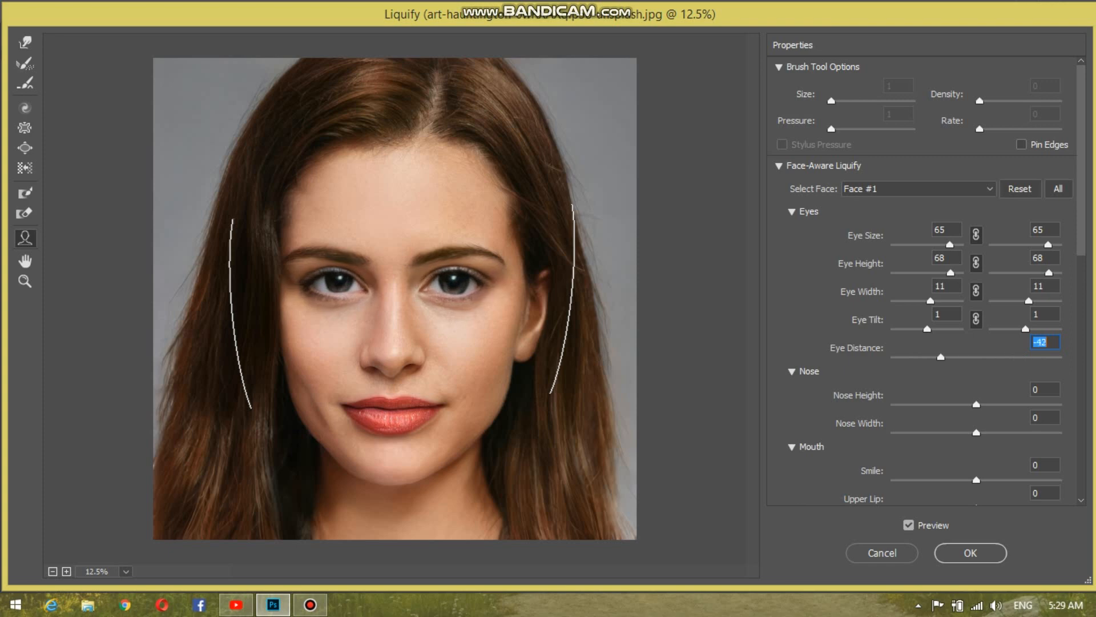
{"action": "type", "text": "-27"}
{"action": "key", "text": "Return"}
{"action": "type", "text": "5"}
{"action": "key", "text": "Return"}
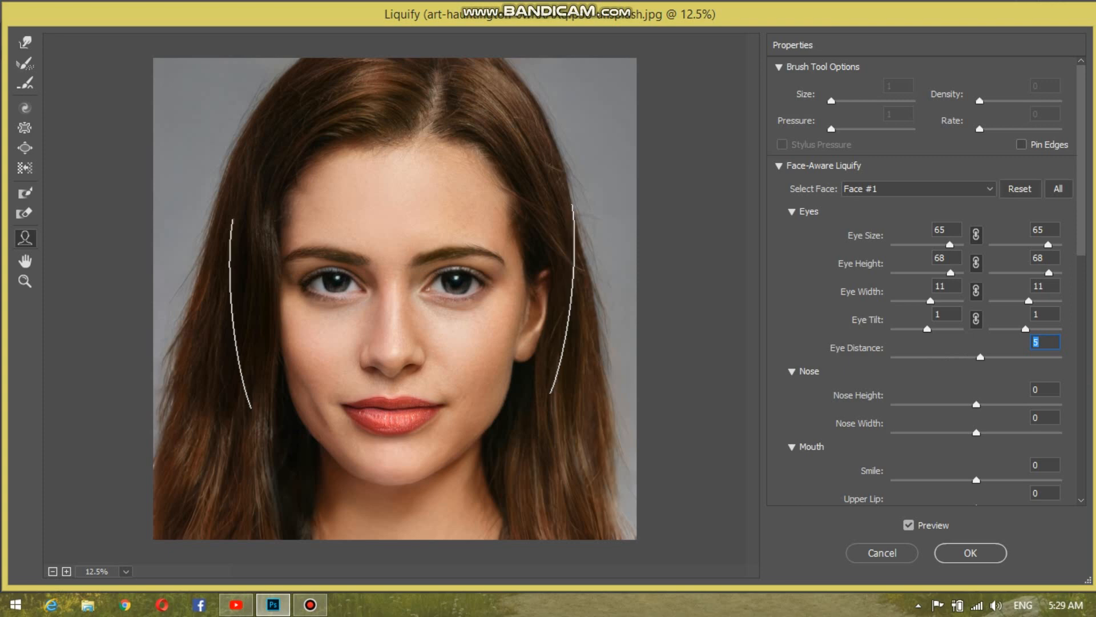
Try a Nose Height of -39 and reset it to 0.
{"action": "scroll", "coordinate": [914, 397], "scroll_direction": "down", "scroll_amount": 5}
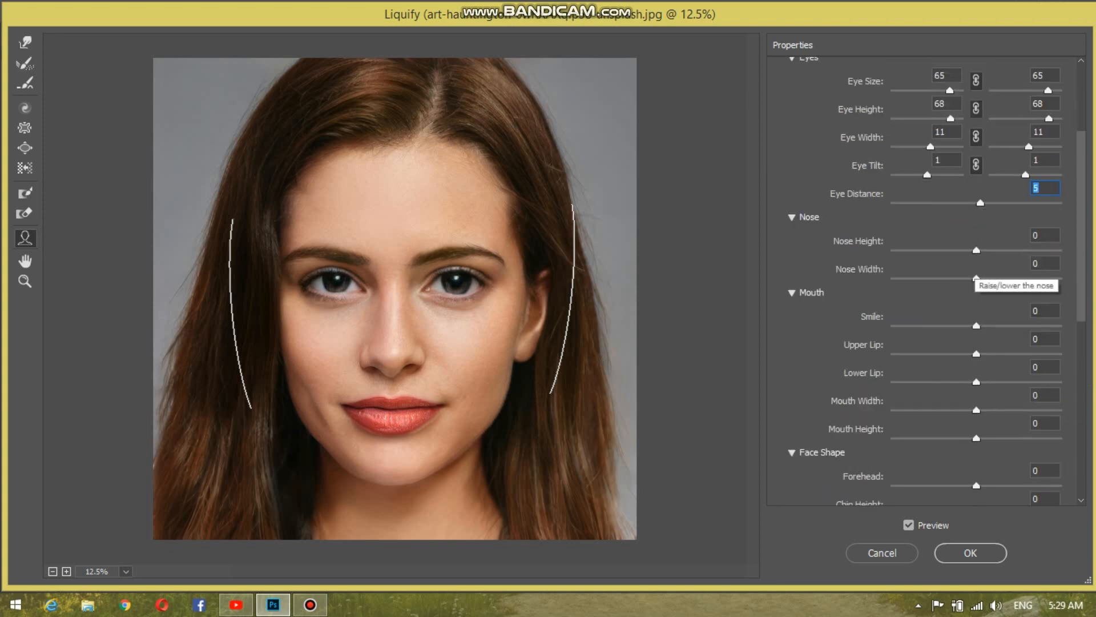
{"action": "key", "text": "Tab"}
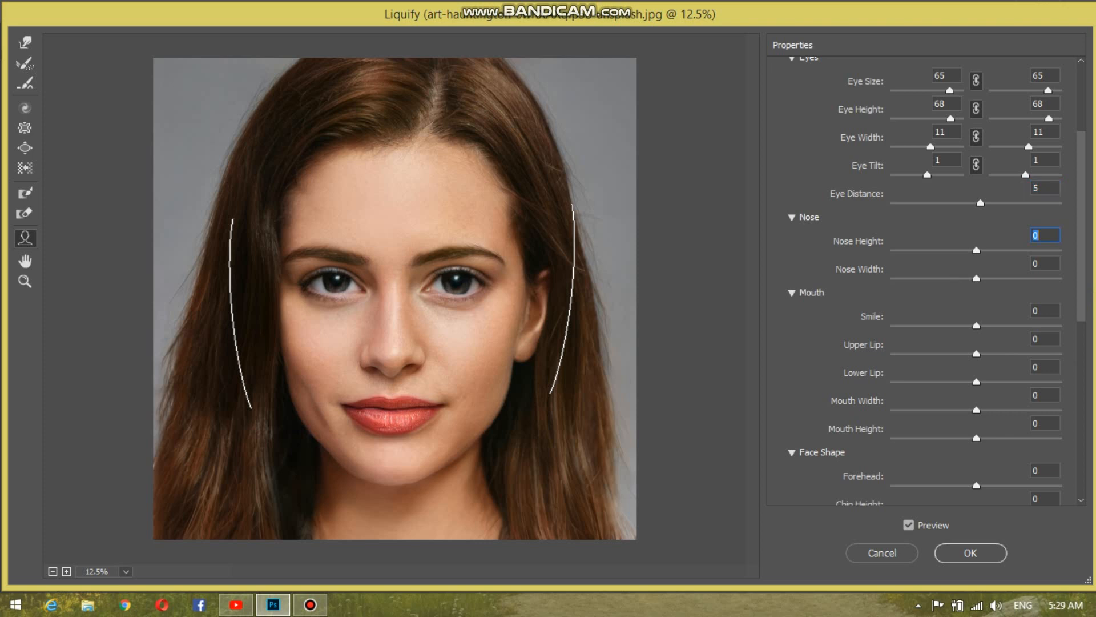
{"action": "left_click_drag", "start_coordinate": [981, 250], "coordinate": [943, 250]}
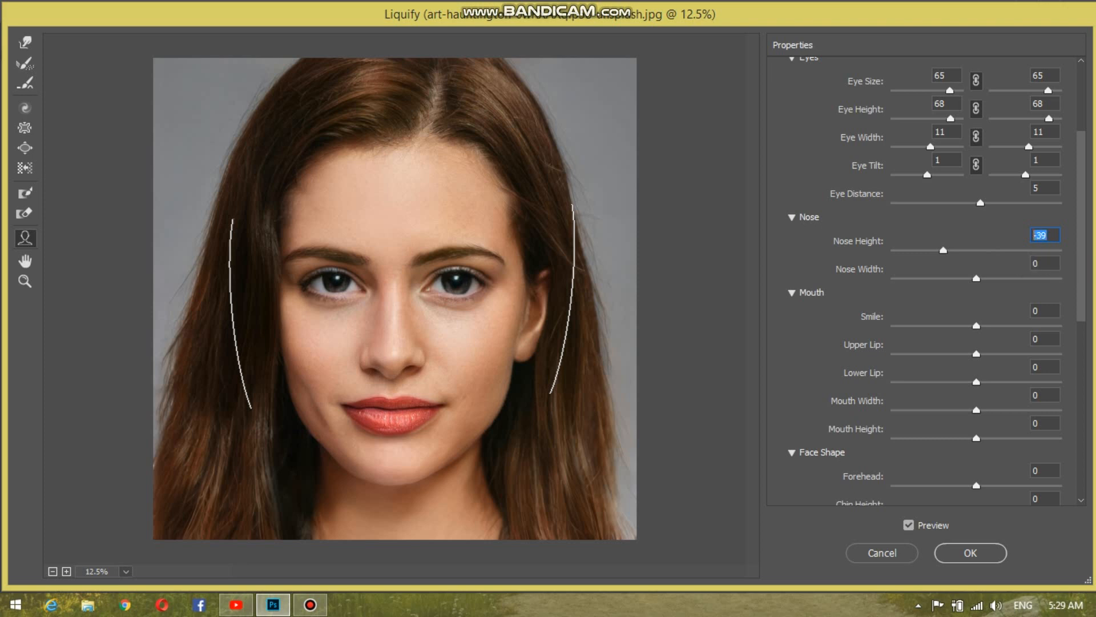
{"action": "type", "text": "0"}
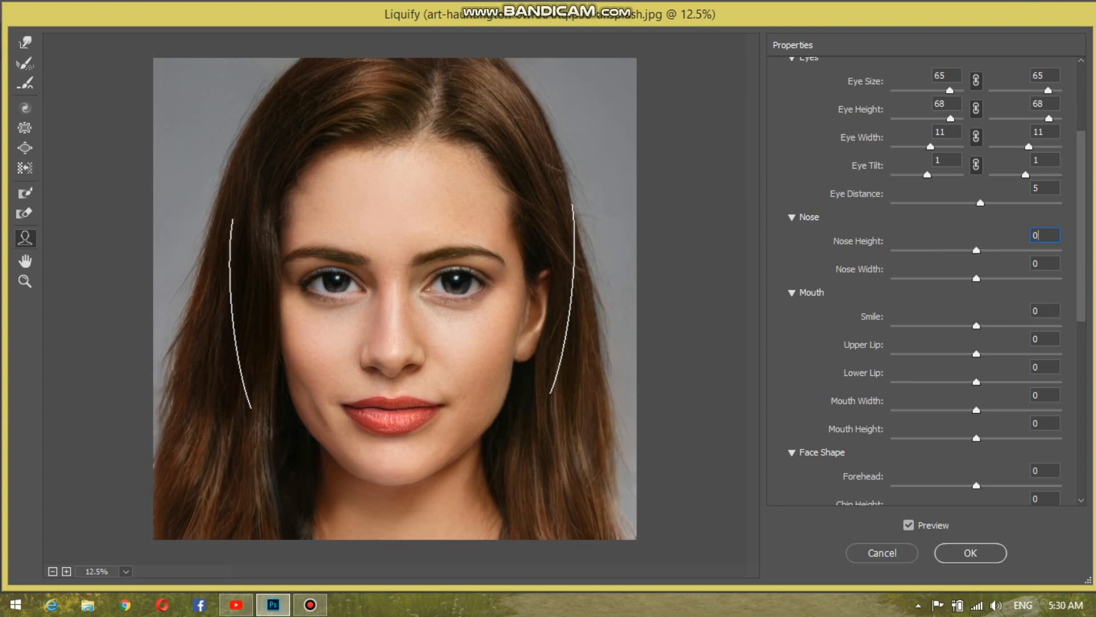
Set the Nose Width to 22.
{"action": "key", "text": "Tab"}
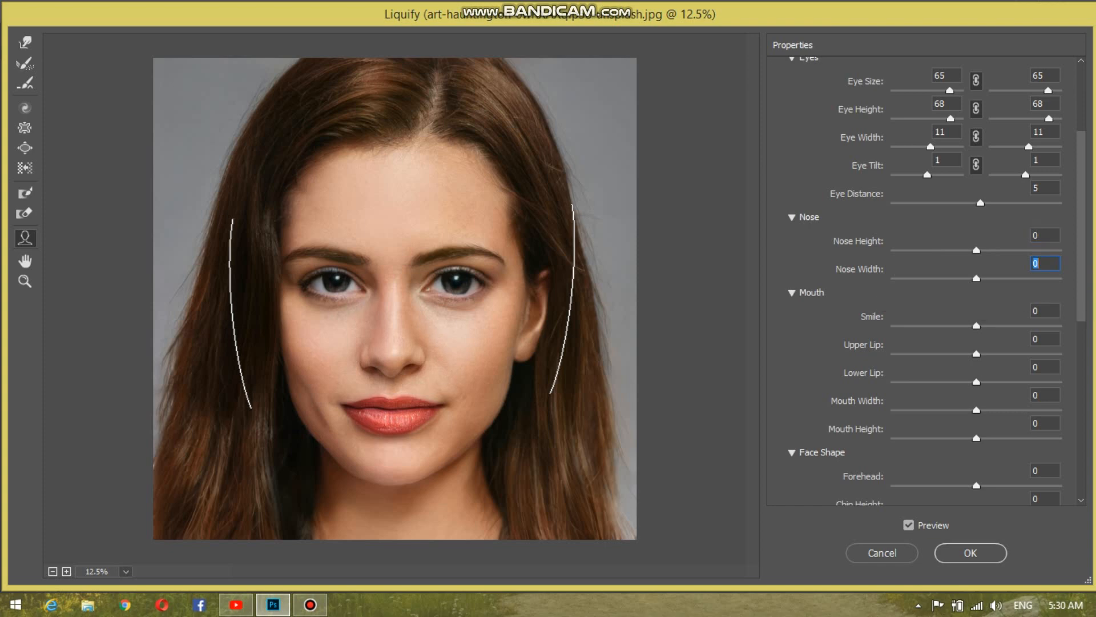
{"action": "left_click_drag", "start_coordinate": [977, 279], "coordinate": [1028, 279]}
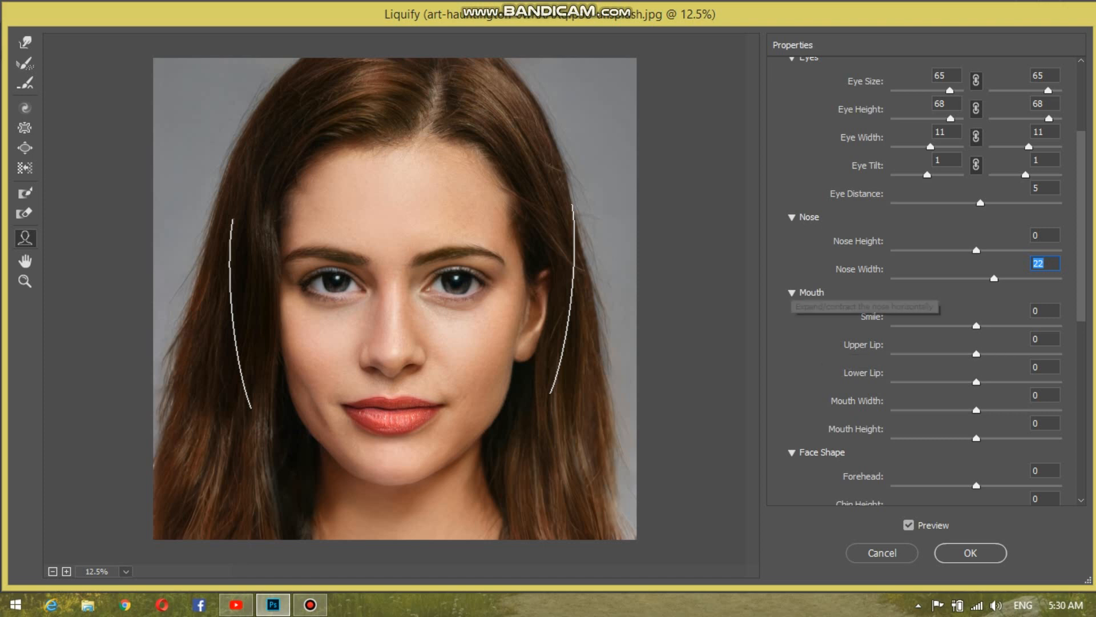
Test the Smile at 92 and -100 and set it to 16.
{"action": "scroll", "coordinate": [937, 280], "scroll_direction": "down", "scroll_amount": 3}
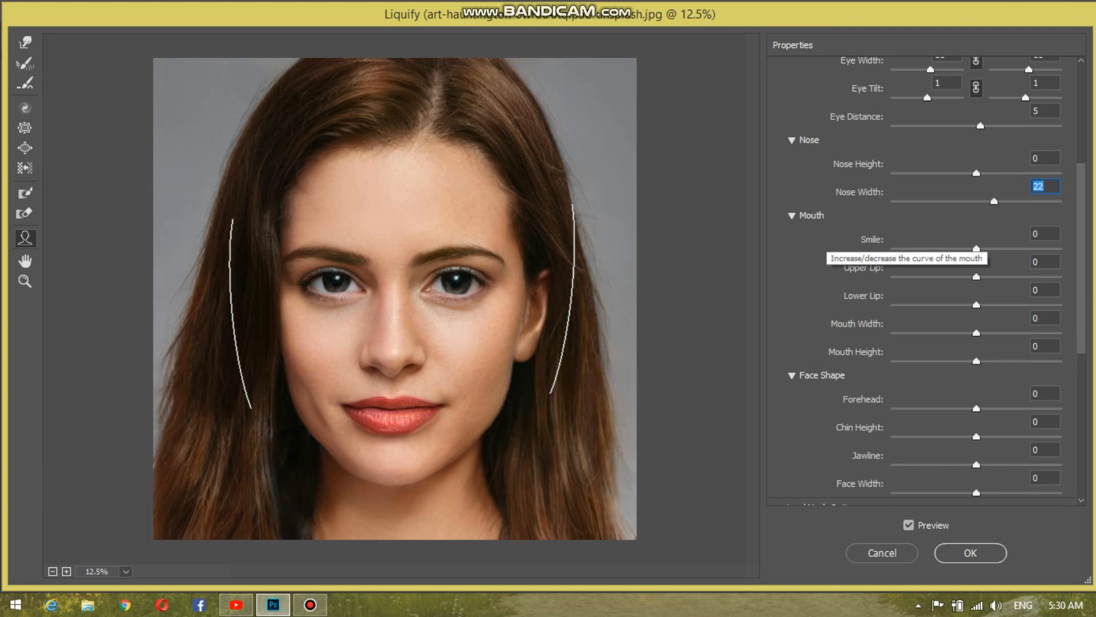
{"action": "left_click", "coordinate": [976, 249]}
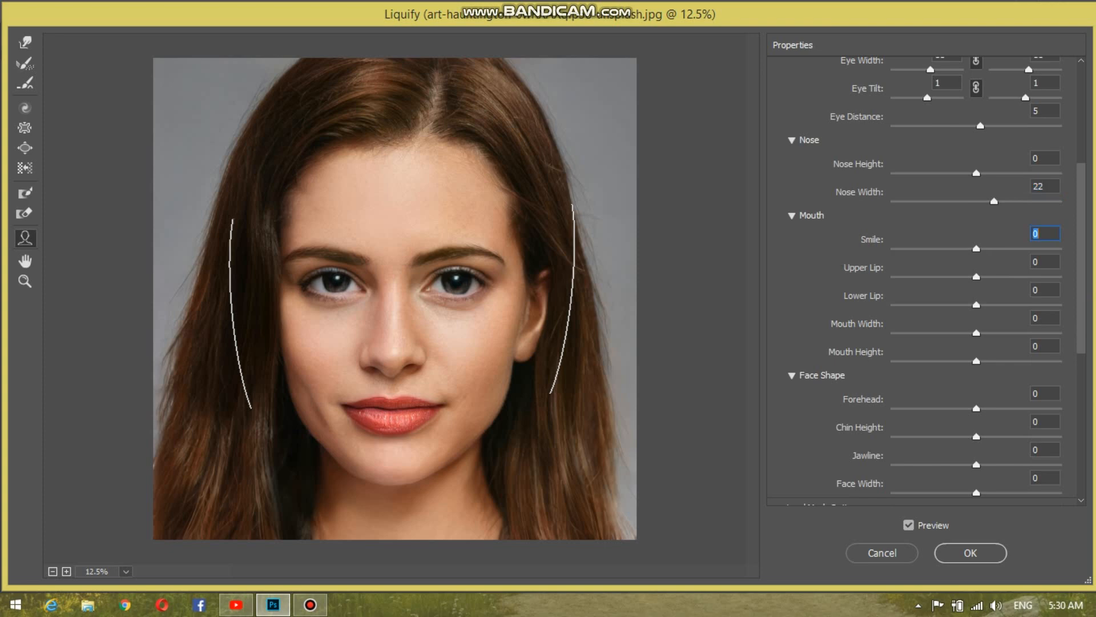
{"action": "left_click_drag", "start_coordinate": [977, 249], "coordinate": [1056, 249]}
{"action": "type", "text": "-100"}
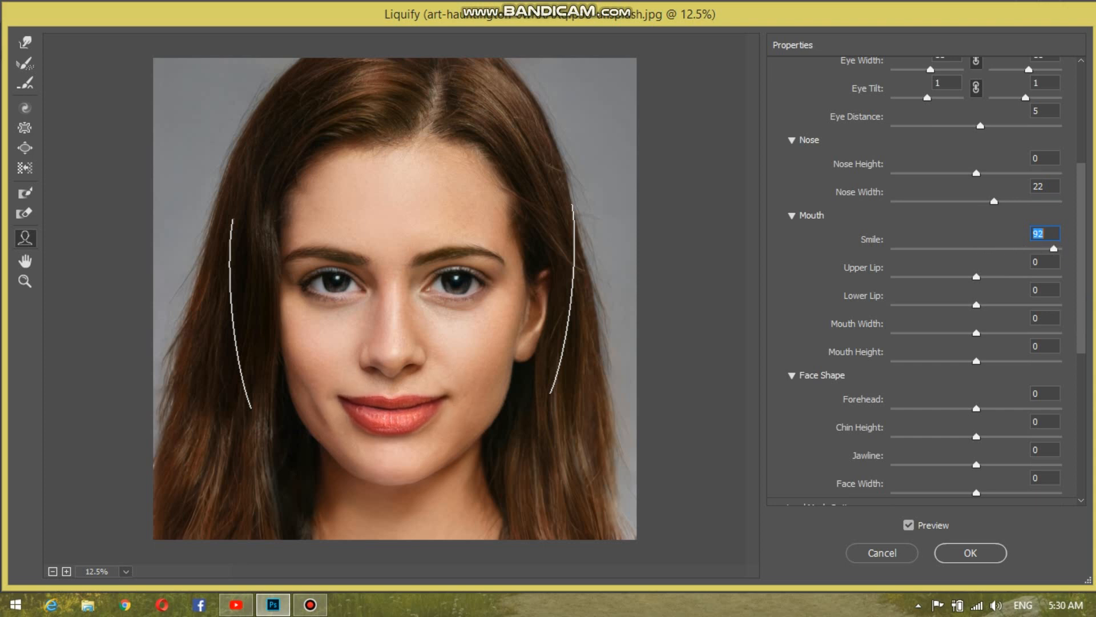
{"action": "key", "text": "Return"}
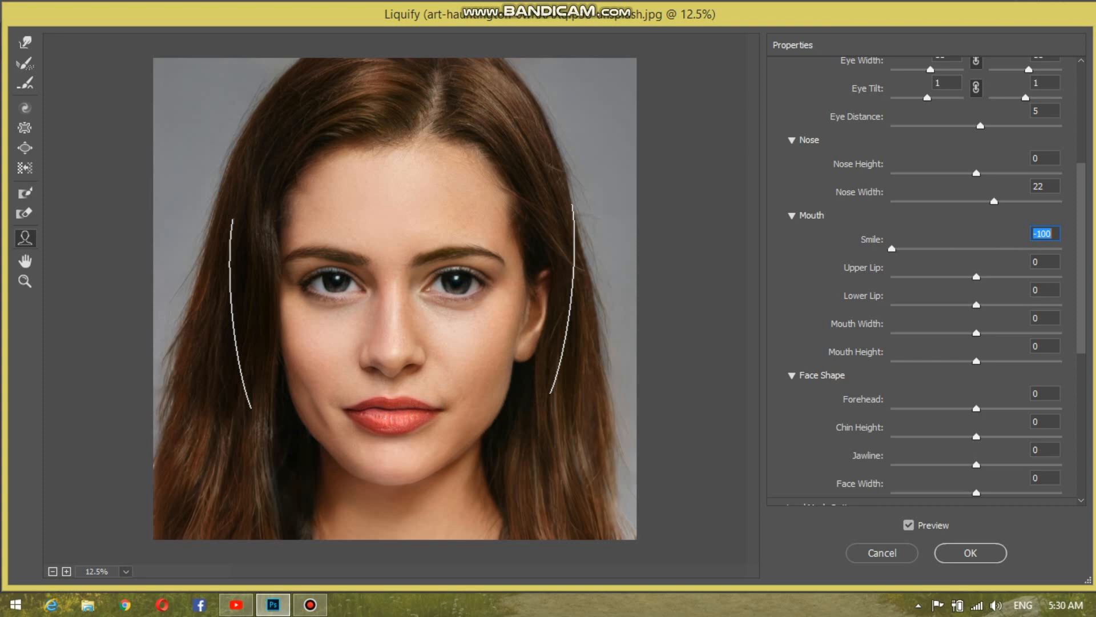
{"action": "left_click_drag", "start_coordinate": [891, 249], "coordinate": [993, 249]}
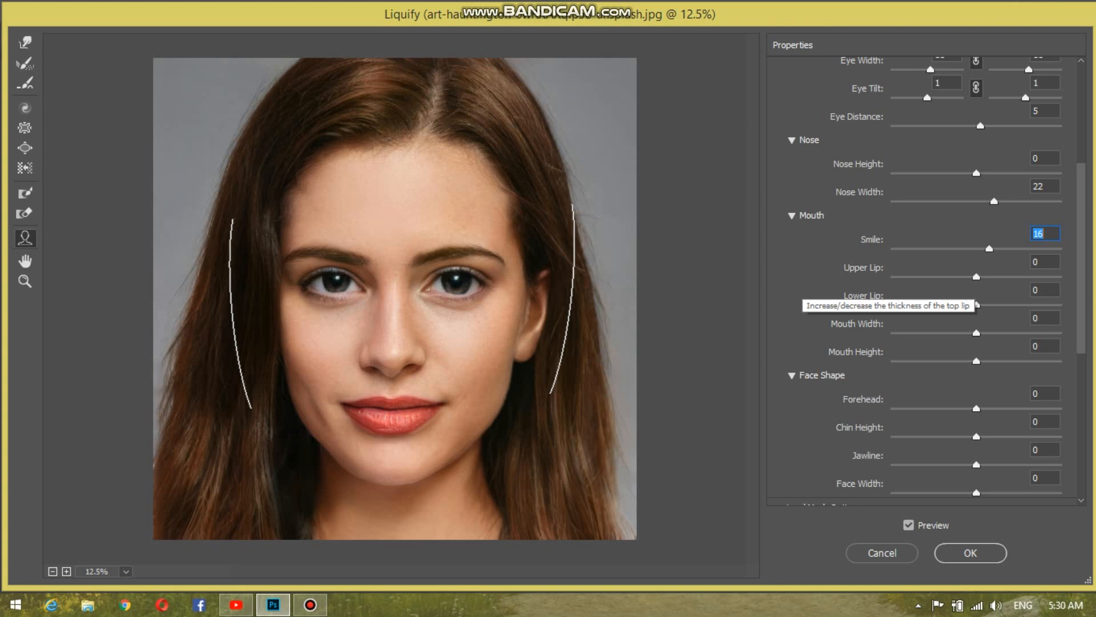
Try an Upper Lip value of 63 and set it to 25.
{"action": "key", "text": "Tab"}
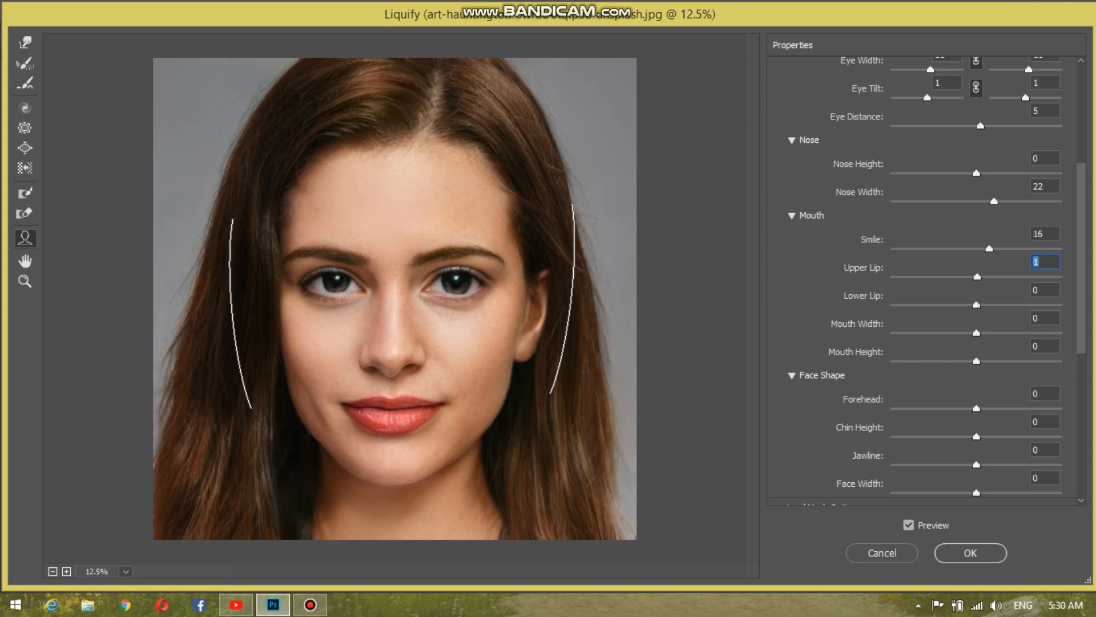
{"action": "left_click_drag", "start_coordinate": [977, 277], "coordinate": [1029, 277]}
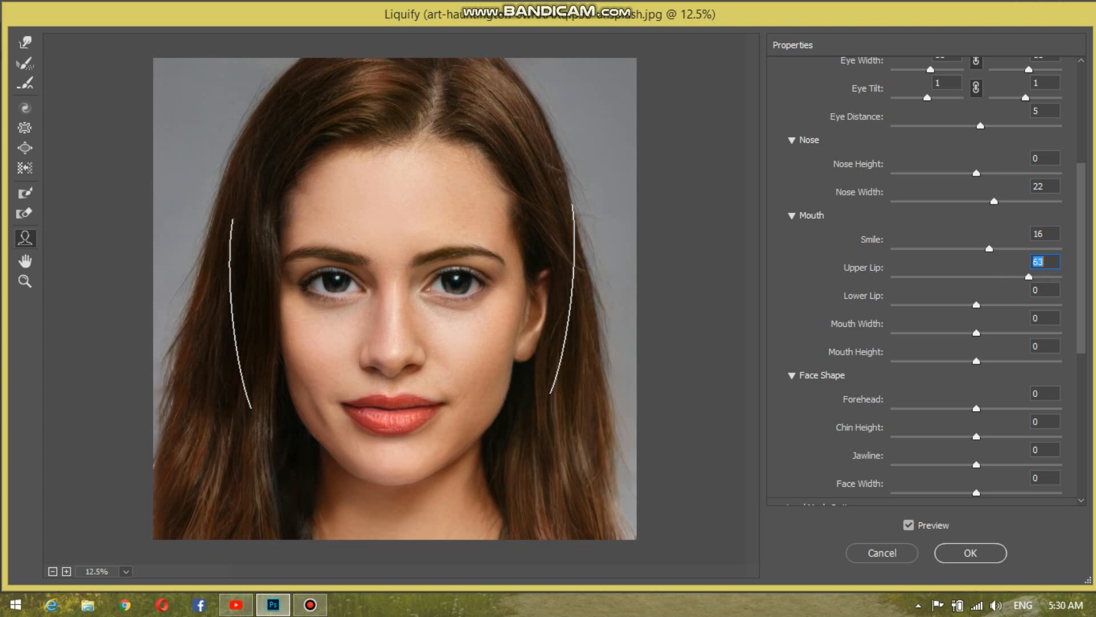
{"action": "key", "text": "Up"}
{"action": "key", "text": "Up"}
{"action": "key", "text": "Up"}
{"action": "key", "text": "Up"}
{"action": "key", "text": "Up"}
{"action": "key", "text": "Up"}
{"action": "key", "text": "Up"}
{"action": "type", "text": "29"}
{"action": "key", "text": "Return"}
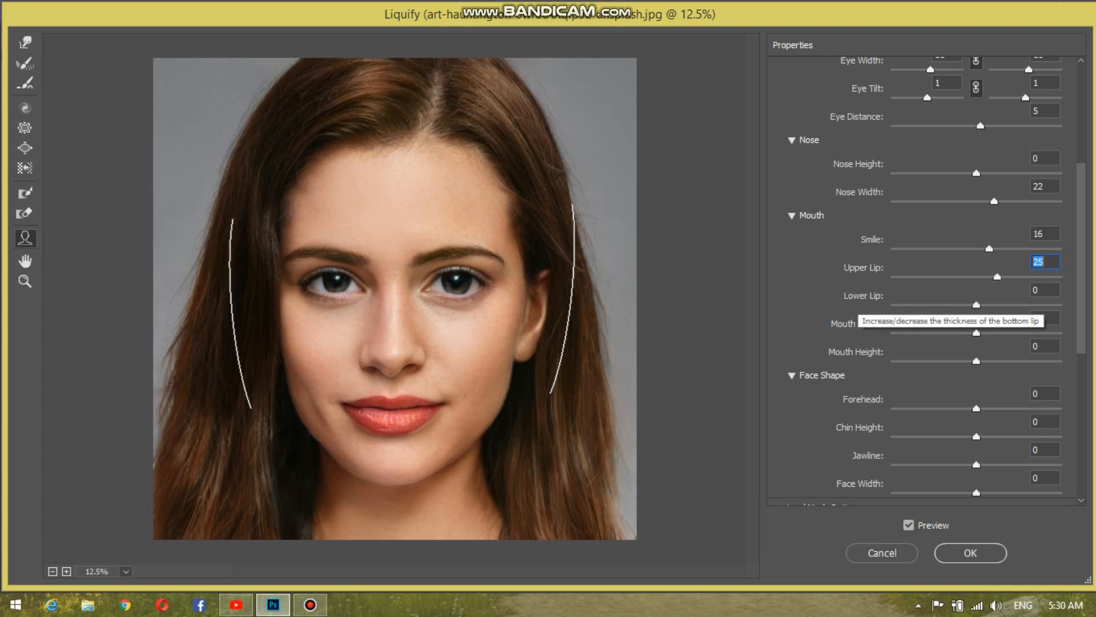
Test the Lower Lip at 58 and -75 and set it to 76.
{"action": "key", "text": "Tab"}
{"action": "type", "text": "29"}
{"action": "key", "text": "Return"}
{"action": "type", "text": "46"}
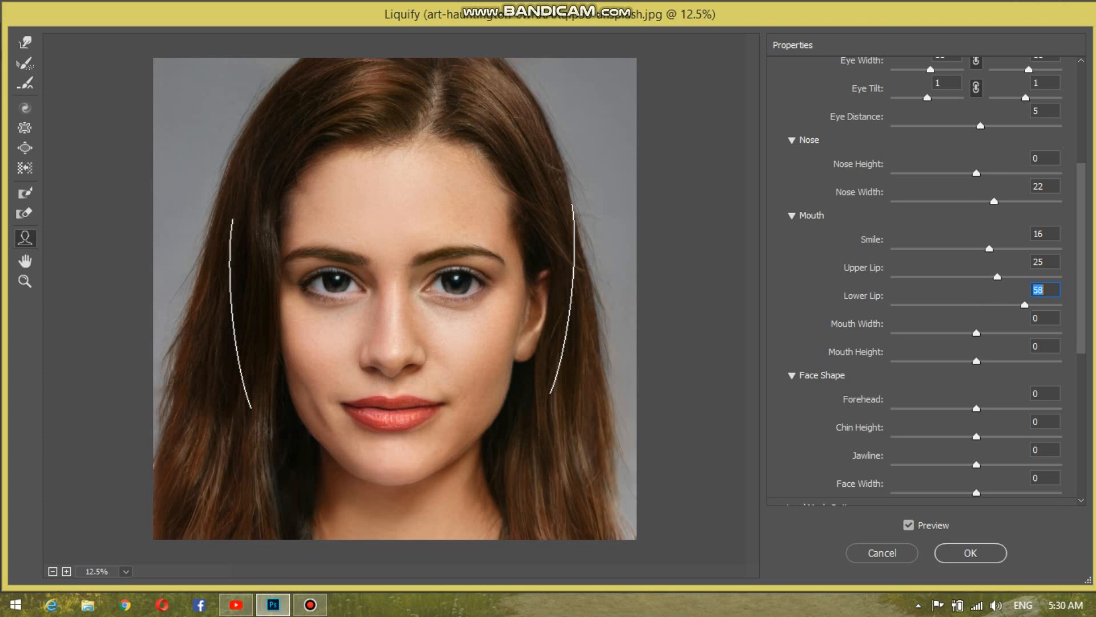
{"action": "key", "text": "Return"}
{"action": "type", "text": "27"}
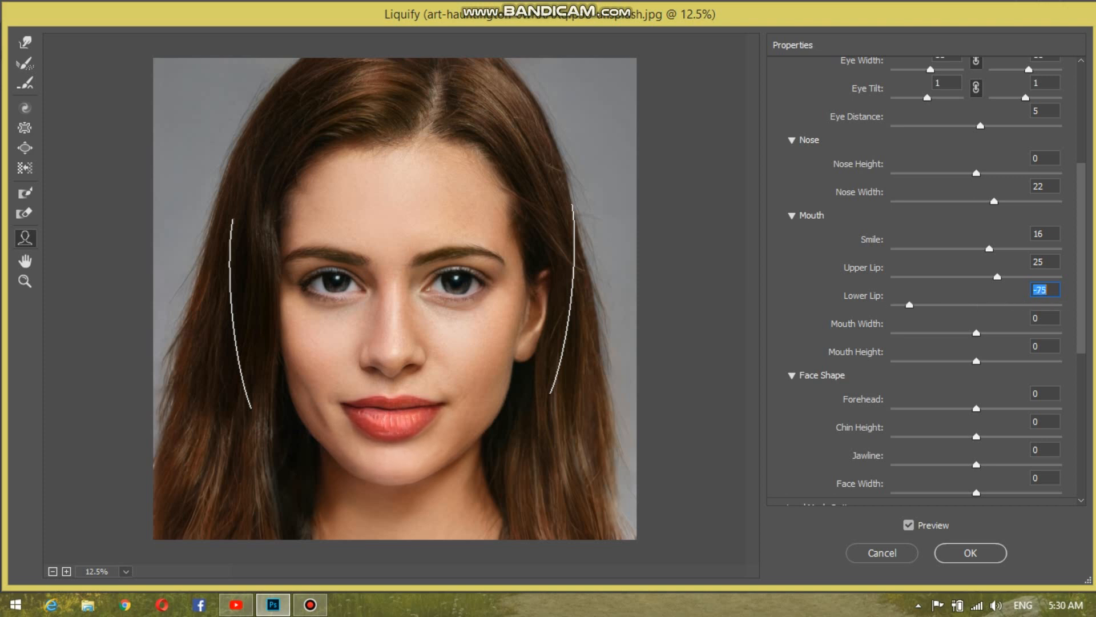
{"action": "key", "text": "Return"}
{"action": "type", "text": "76"}
{"action": "key", "text": "Return"}
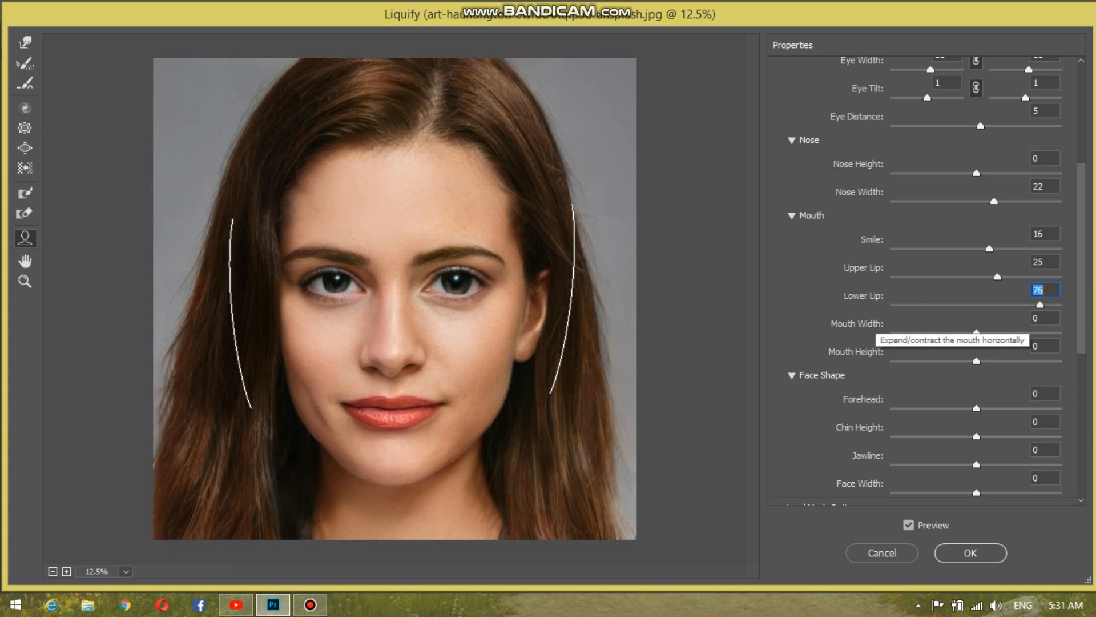
Try a Mouth Width of 53, set it to -69, and set the Mouth Height to -8.
{"action": "key", "text": "Tab"}
{"action": "type", "text": "-43"}
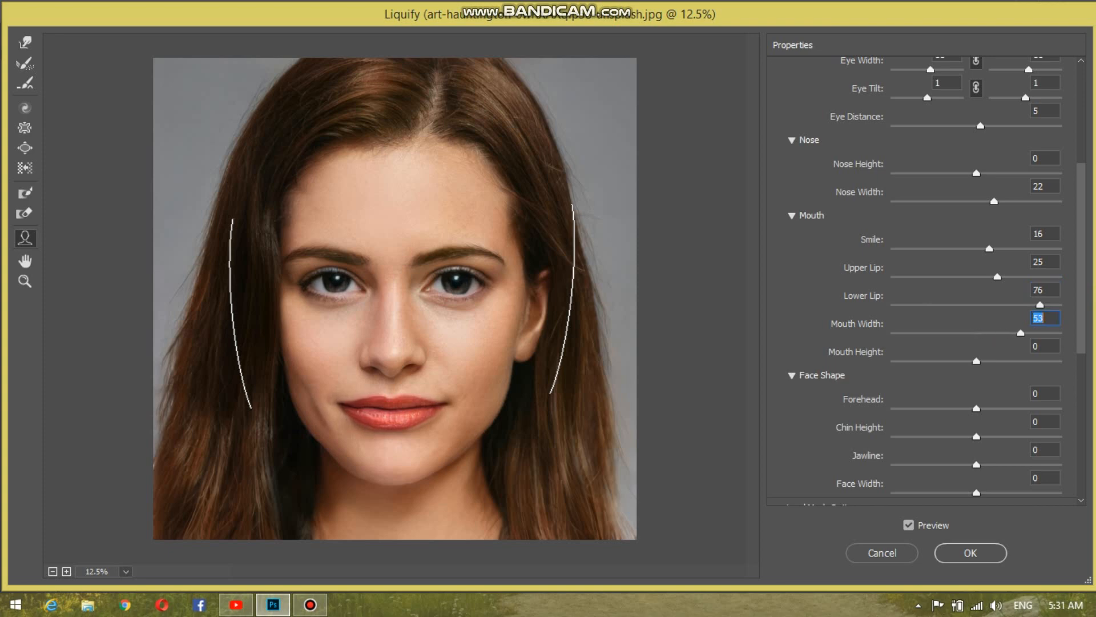
{"action": "key", "text": "Return"}
{"action": "left_click_drag", "start_coordinate": [940, 333], "coordinate": [917, 333]}
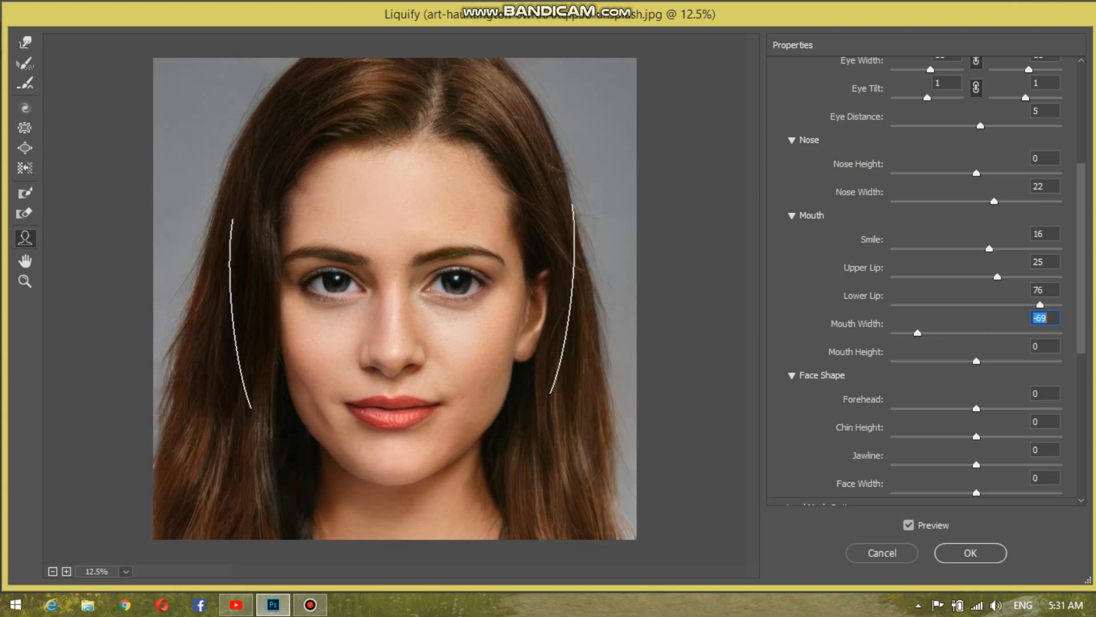
{"action": "mouse_move", "coordinate": [976, 361]}
{"action": "left_mouse_down"}
{"action": "mouse_move", "coordinate": [1028, 361]}
{"action": "mouse_move", "coordinate": [958, 360]}
{"action": "mouse_move", "coordinate": [974, 361]}
{"action": "left_mouse_up"}
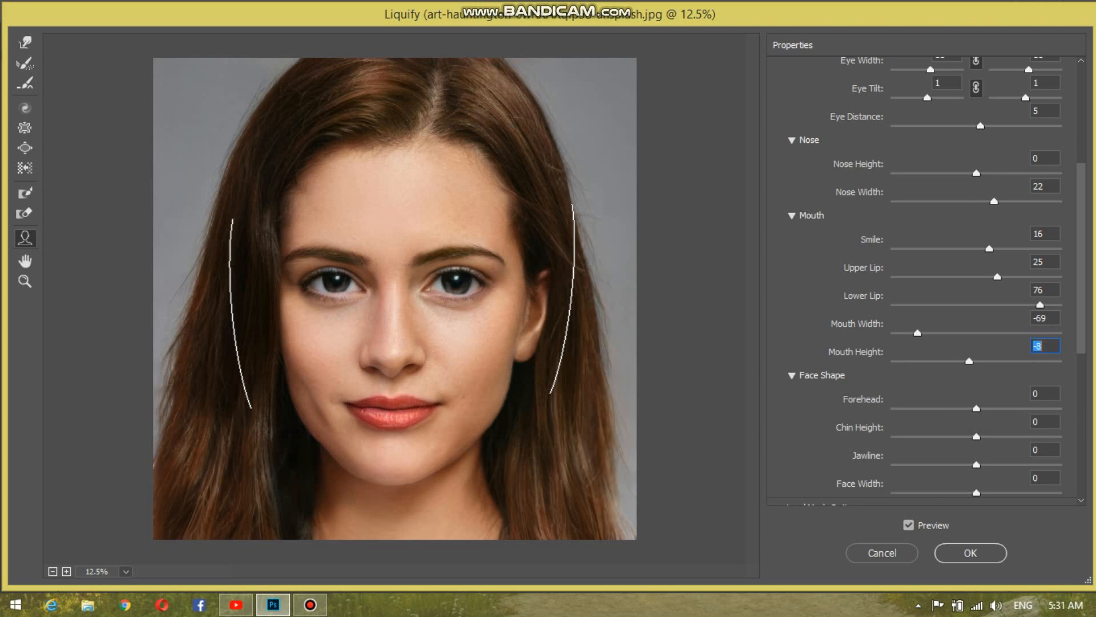
Set the Forehead to 2, test the Chin Height up to 100 and set it to 3.
{"action": "scroll", "coordinate": [974, 371], "scroll_direction": "down", "scroll_amount": 3}
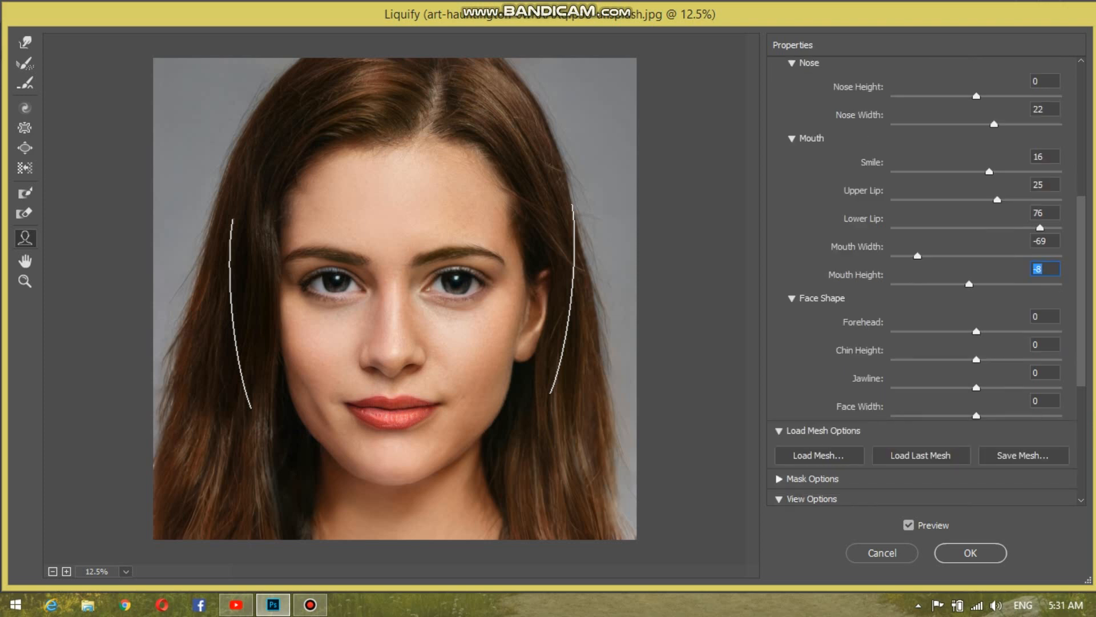
{"action": "key", "text": "Tab"}
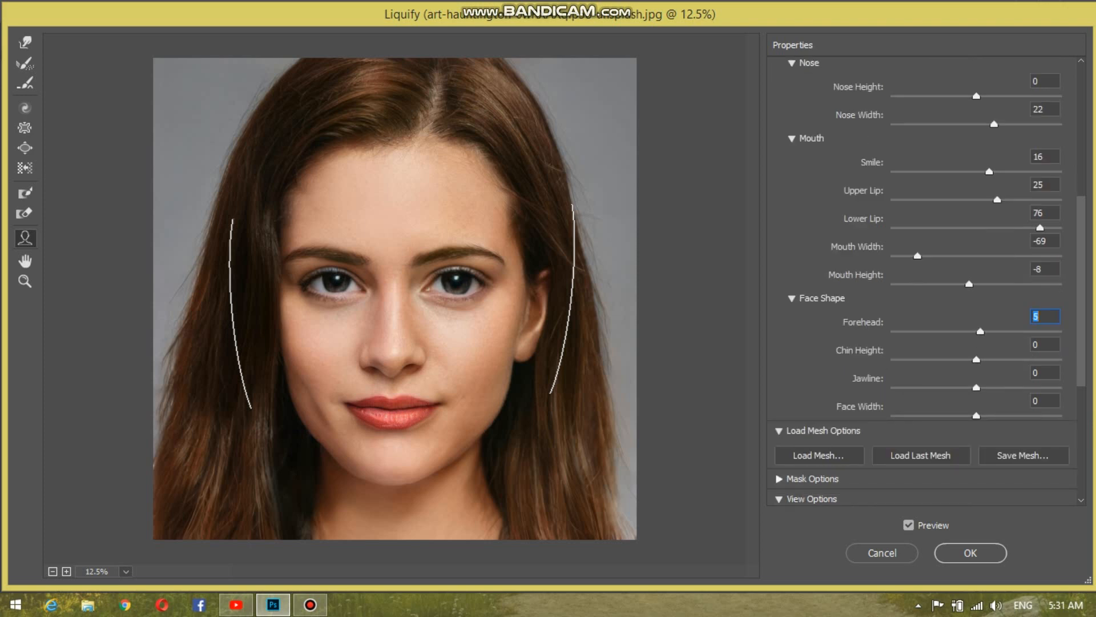
{"action": "left_click_drag", "start_coordinate": [981, 331], "coordinate": [1037, 331]}
{"action": "left_click_drag", "start_coordinate": [988, 332], "coordinate": [1061, 360]}
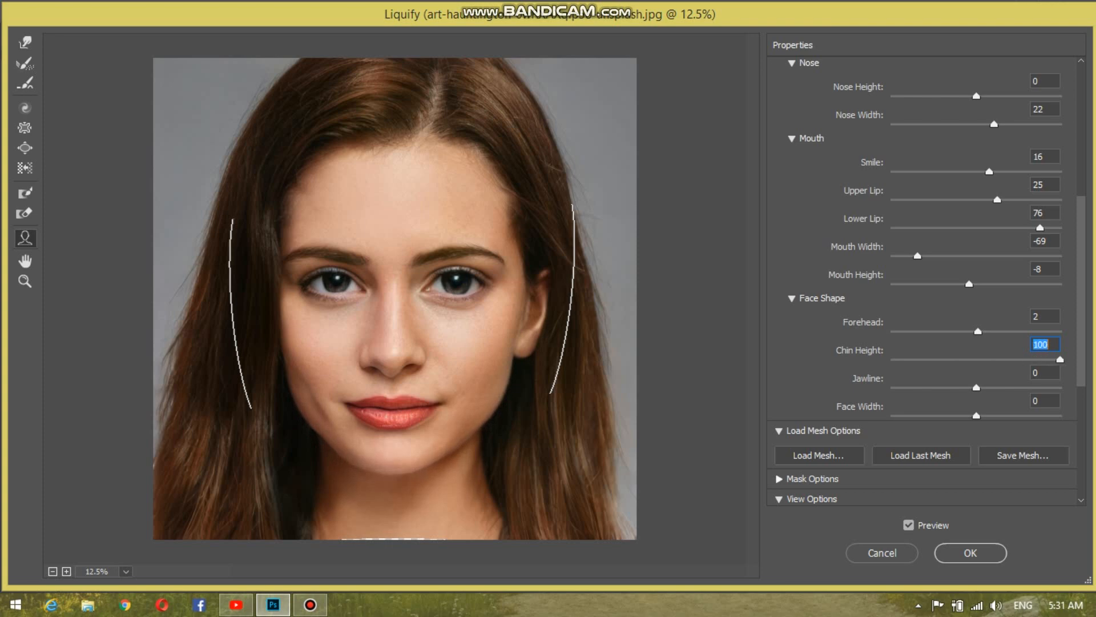
{"action": "type", "text": "15"}
{"action": "key", "text": "Return"}
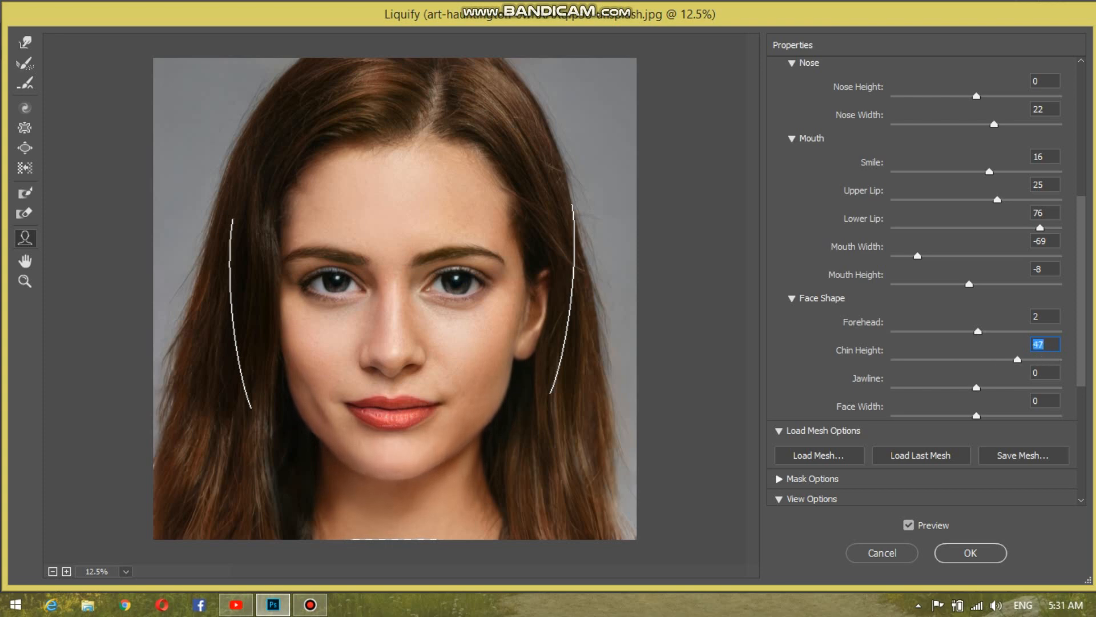
{"action": "type", "text": "3"}
{"action": "key", "text": "Return"}
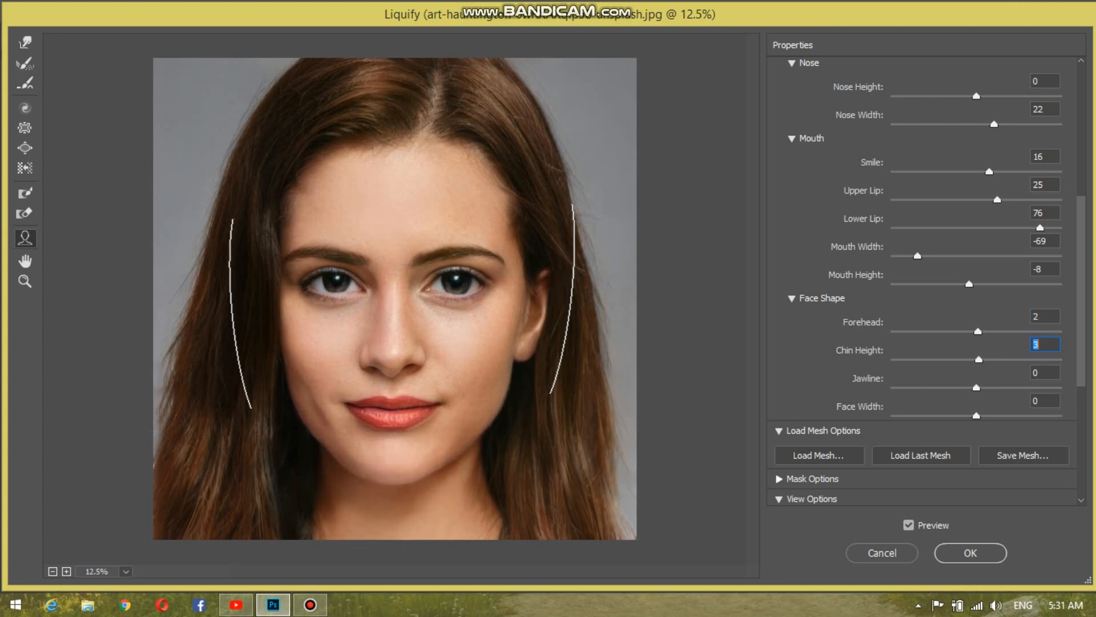
Test Jawline values up to 100, set it to 4, and set the Face Width to -5.
{"action": "key", "text": "Tab"}
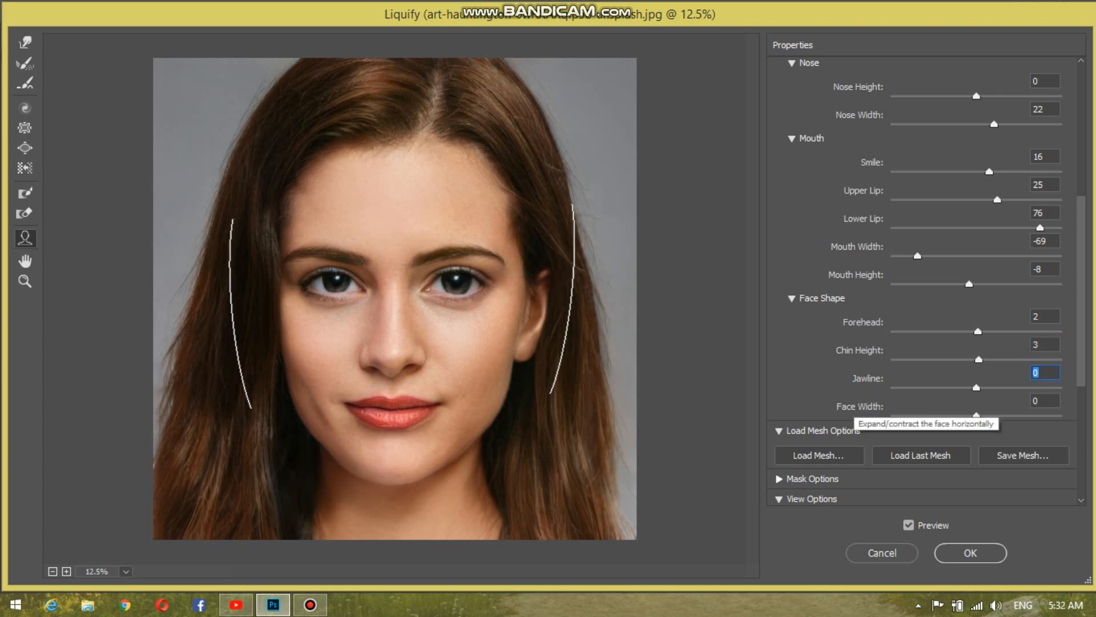
{"action": "type", "text": "10"}
{"action": "key", "text": "Return"}
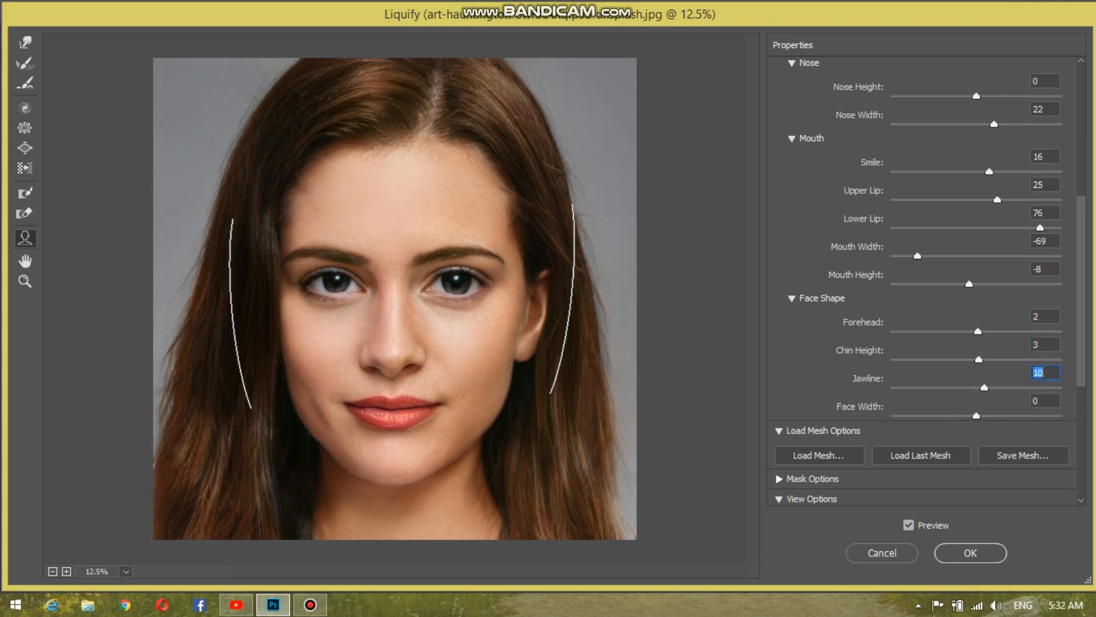
{"action": "type", "text": "-63"}
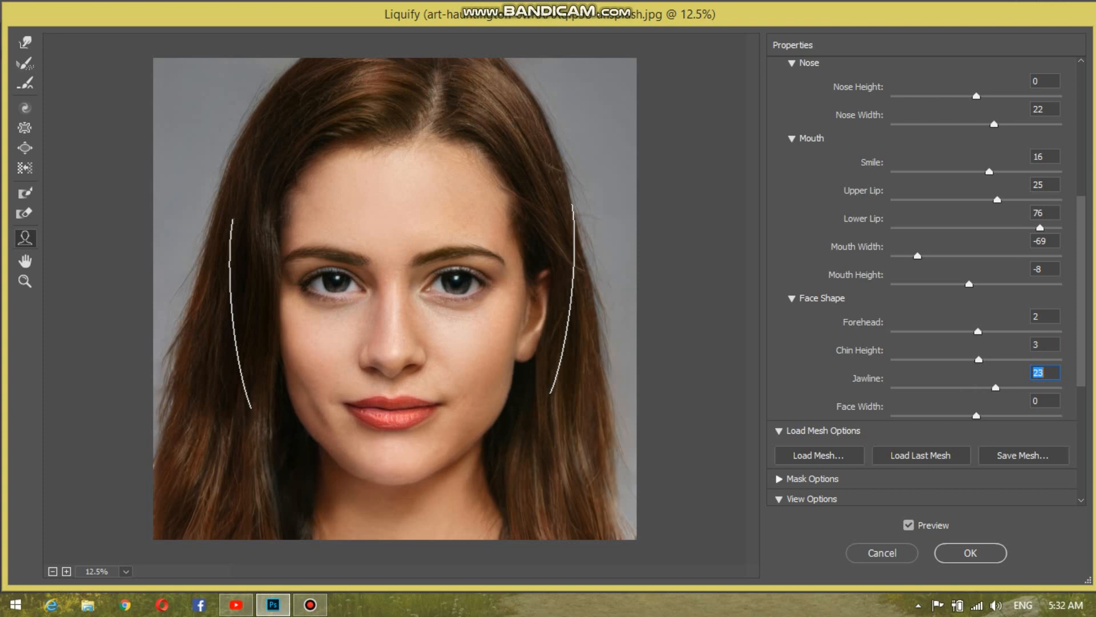
{"action": "key", "text": "Return"}
{"action": "type", "text": "96"}
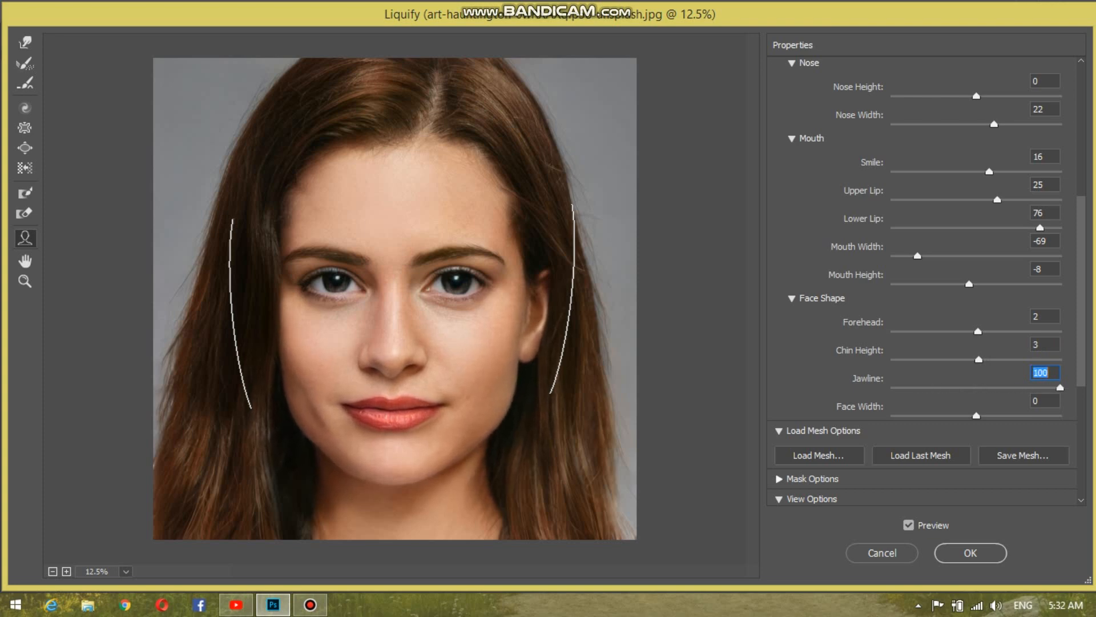
{"action": "key", "text": "Return"}
{"action": "type", "text": "85"}
{"action": "key", "text": "Return"}
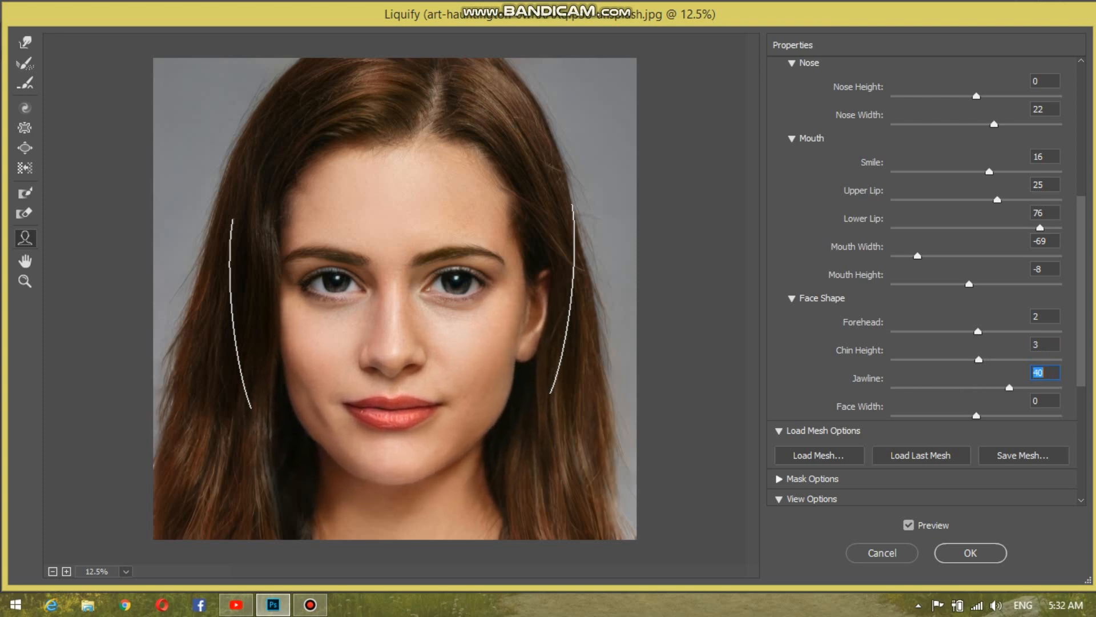
{"action": "type", "text": "90"}
{"action": "key", "text": "Return"}
{"action": "left_click_drag", "start_coordinate": [1054, 388], "coordinate": [944, 416]}
{"action": "left_click_drag", "start_coordinate": [992, 387], "coordinate": [972, 416]}
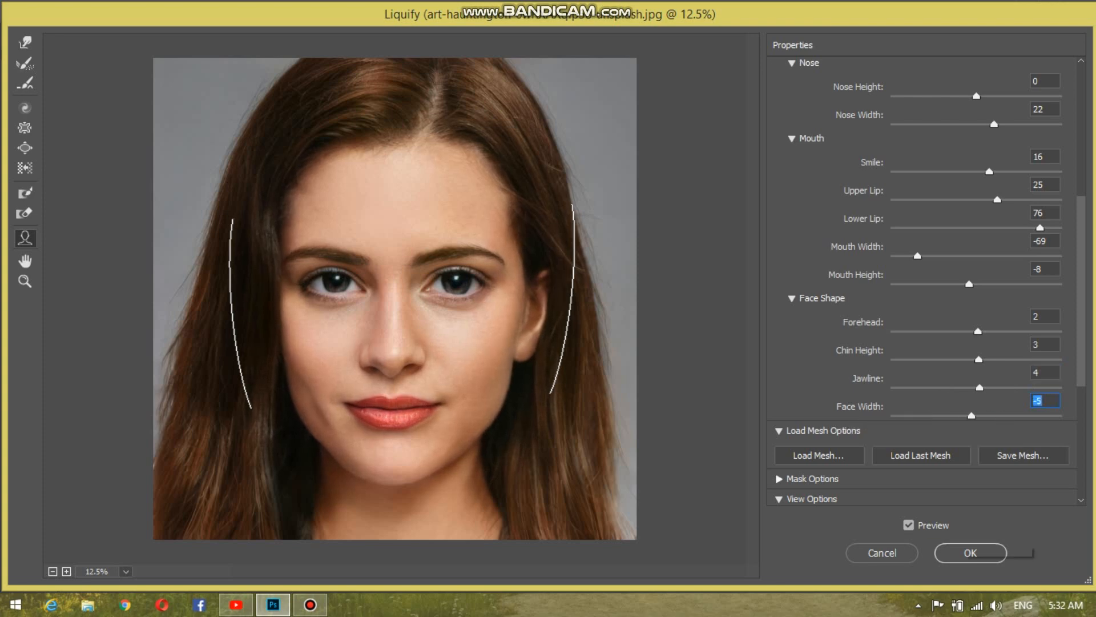
Apply the Liquify adjustments to the portrait and minimize the program window to the desktop.
{"action": "left_click", "coordinate": [979, 553]}
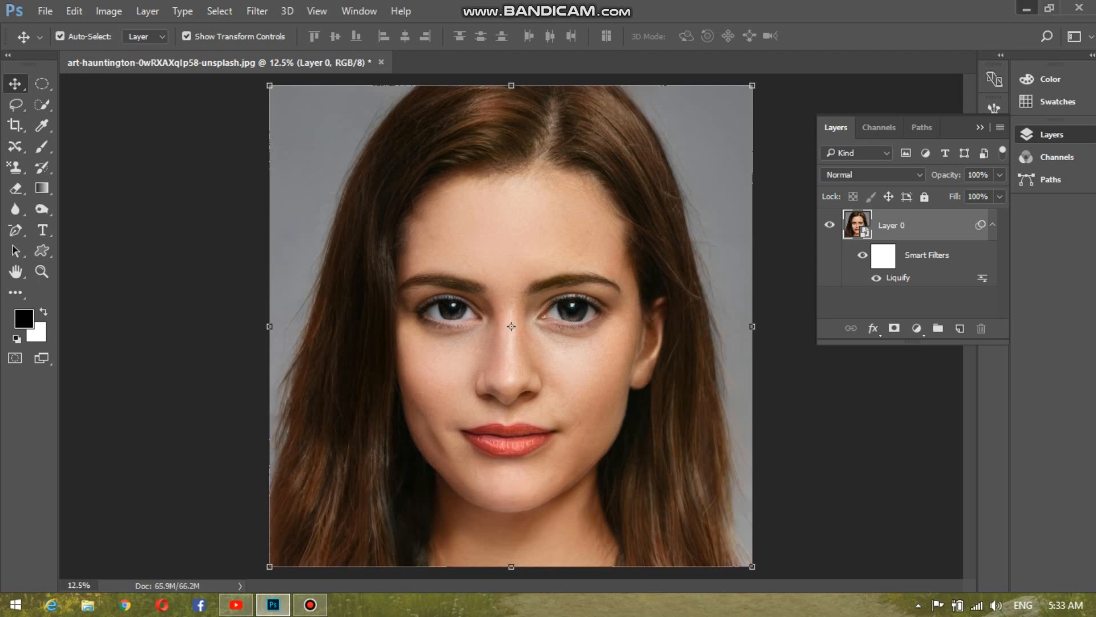
{"action": "left_click", "coordinate": [1026, 8]}
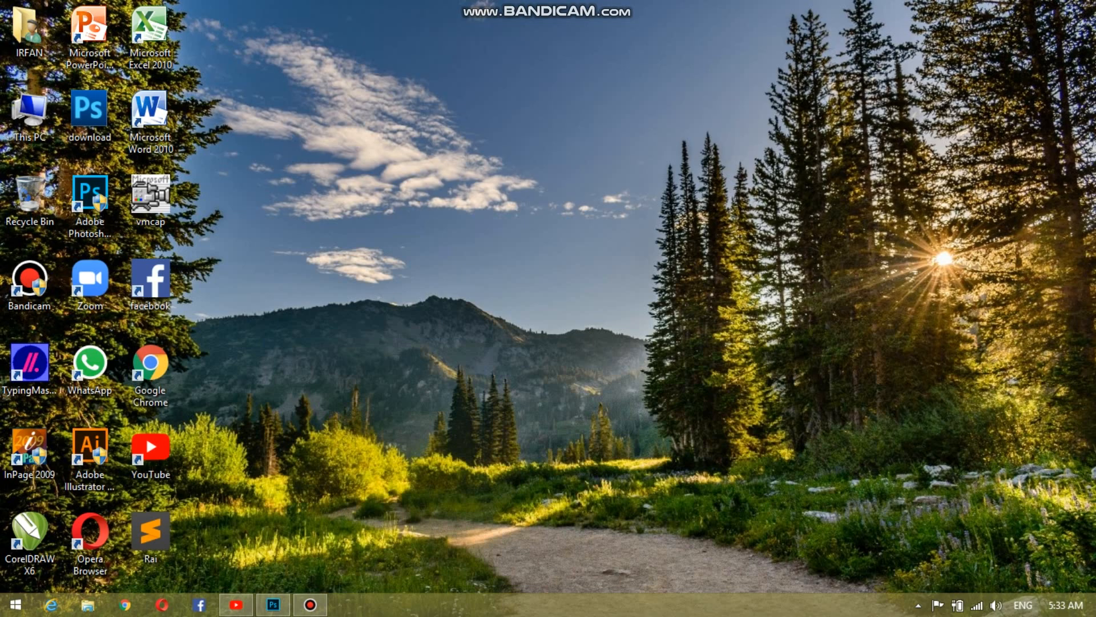